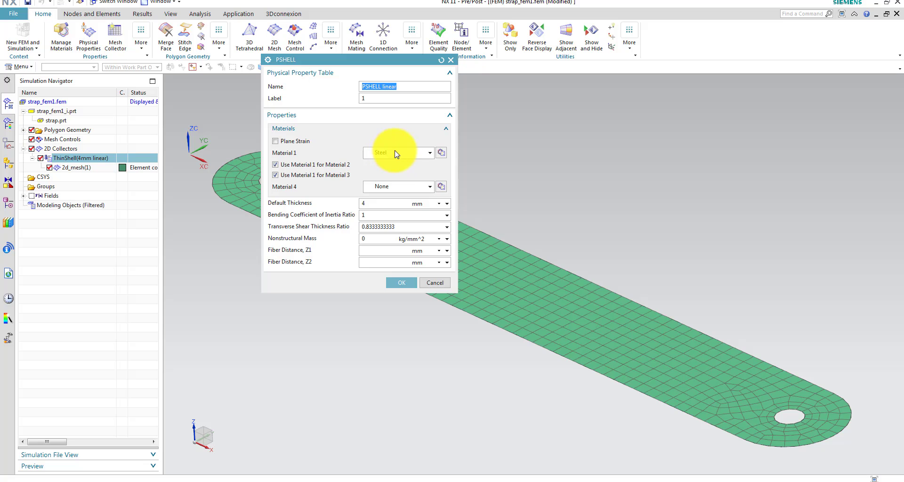
# Copy the local Steel material from the shell property's material list and name the copy Steel_Nonlinear.
pyautogui.click(441, 152)
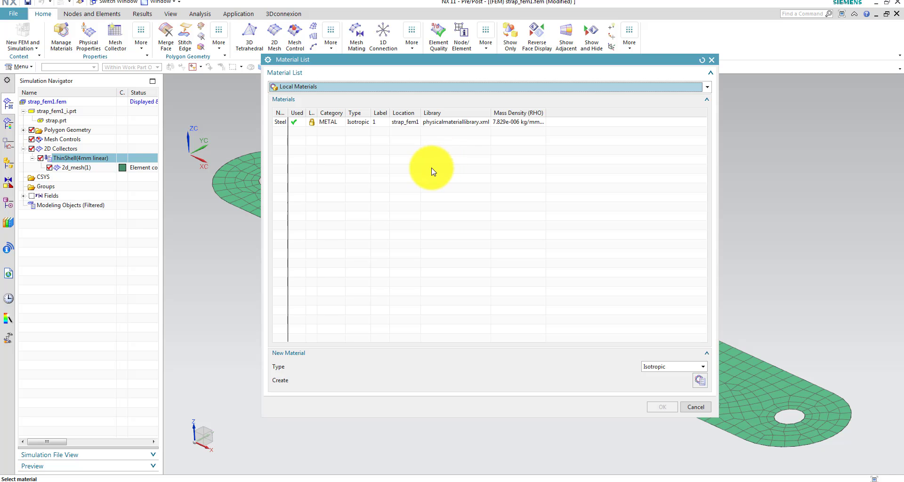
pyautogui.click(337, 125)
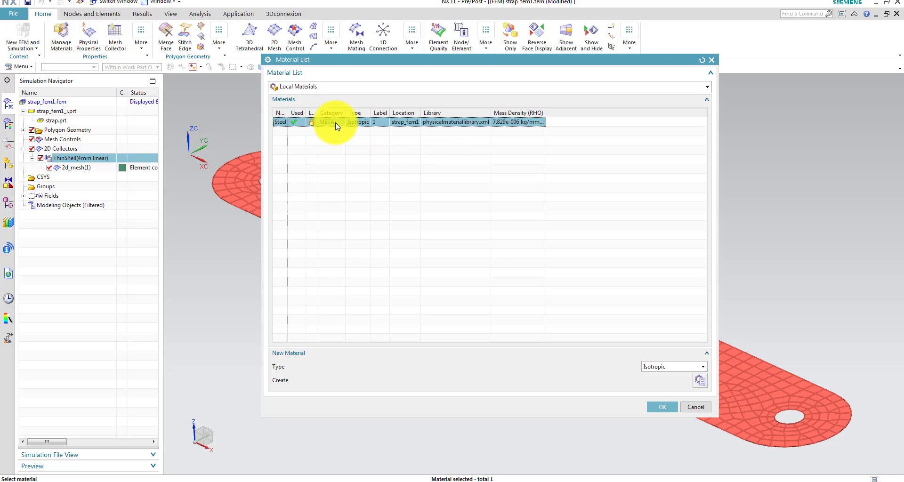
pyautogui.rightClick(337, 124)
pyautogui.click(363, 173)
pyautogui.middleClick(363, 172)
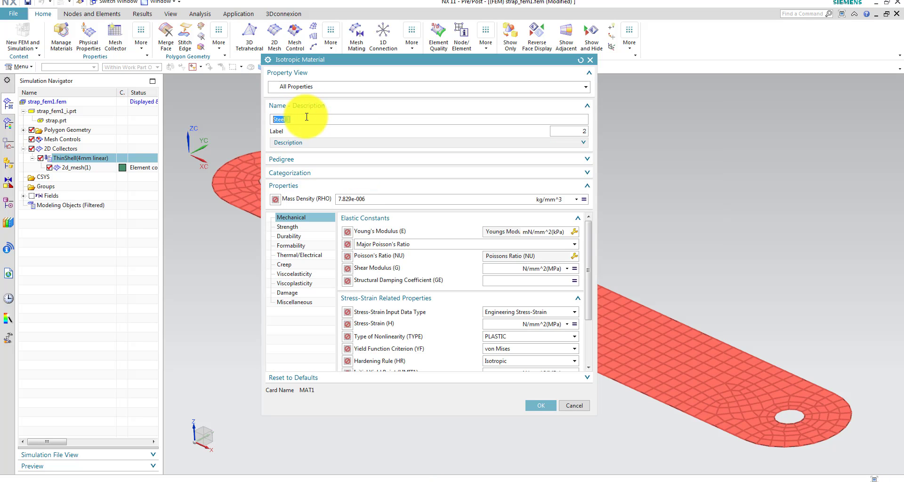
pyautogui.click(306, 116)
pyautogui.press('BackSpace')
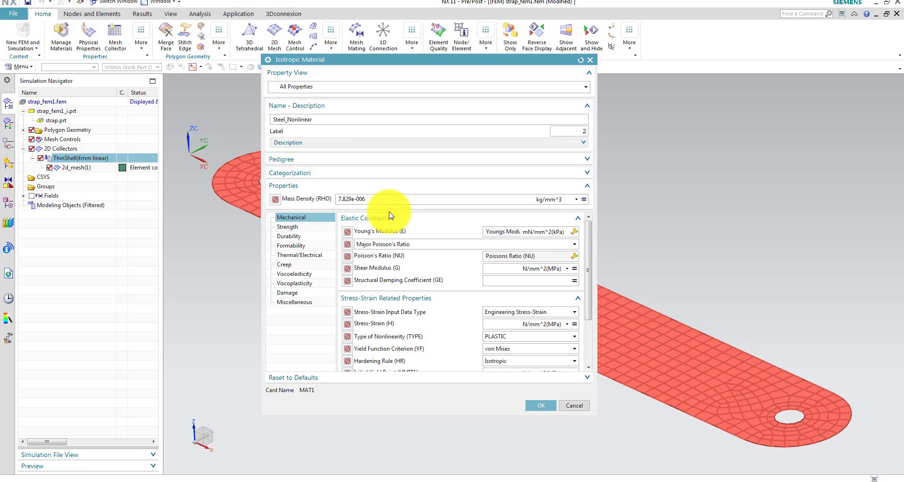
# Set the initial yield point (LIMIT1) of the Steel_Nonlinear material to 269.1 N/mm^2.
pyautogui.scroll(-3, 588, 288)
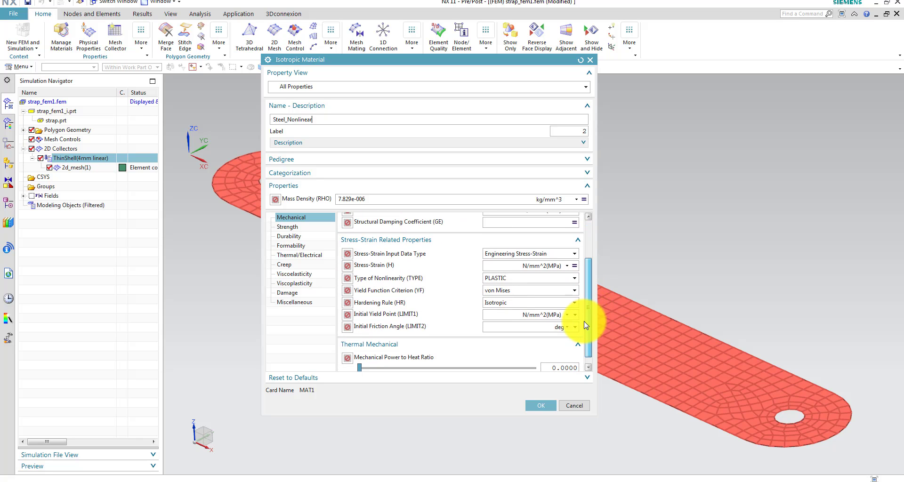
pyautogui.click(493, 314)
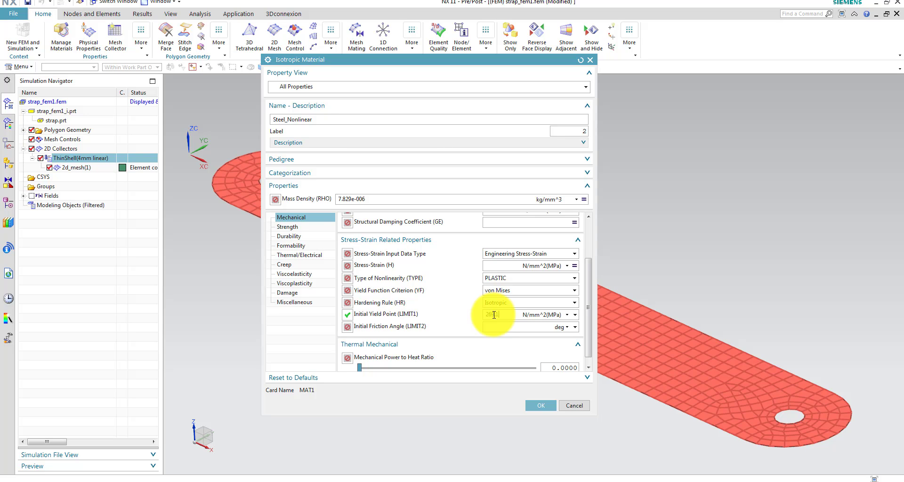
pyautogui.doubleClick(493, 314)
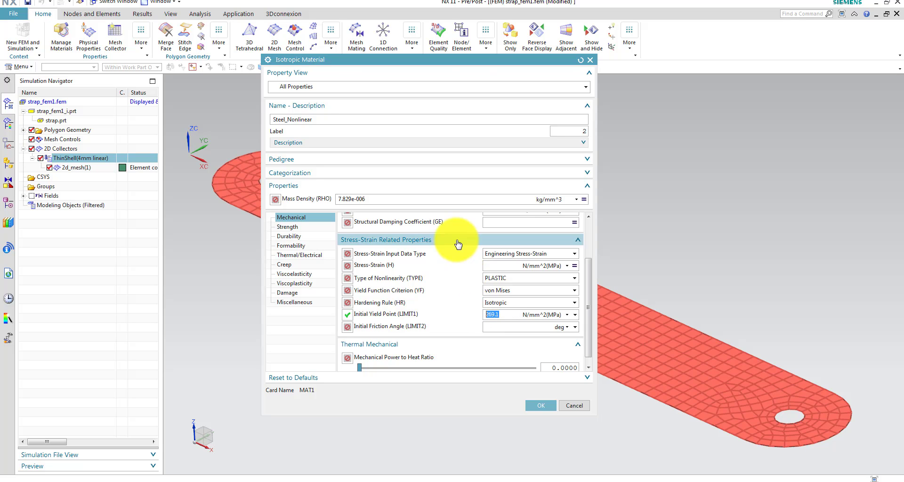
# Create a table field for Stress-Strain (H) named "Stress-Strain (H) Buckling" with Strain as the independent domain.
pyautogui.click(574, 266)
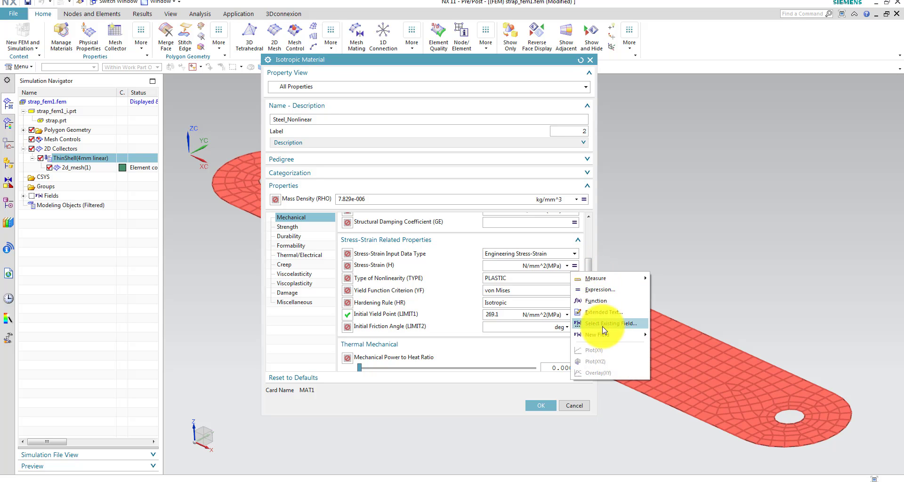
pyautogui.moveTo(607, 339)
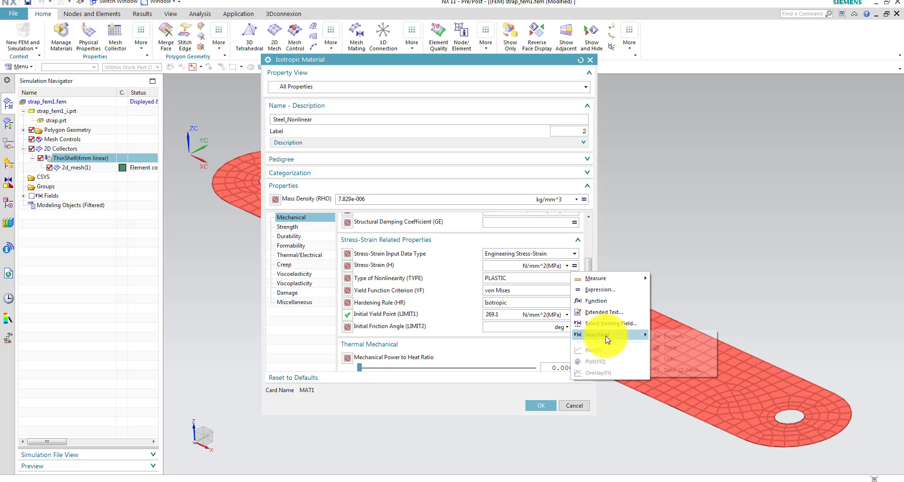
pyautogui.click(675, 347)
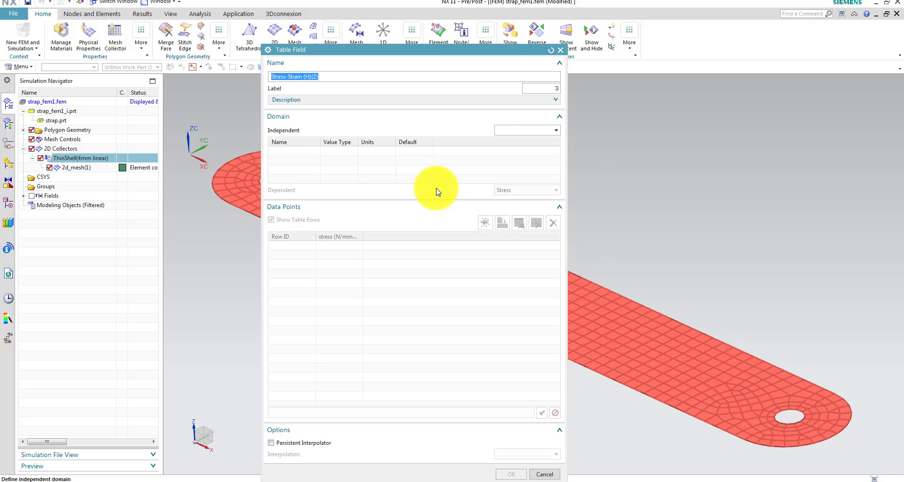
pyautogui.click(374, 77)
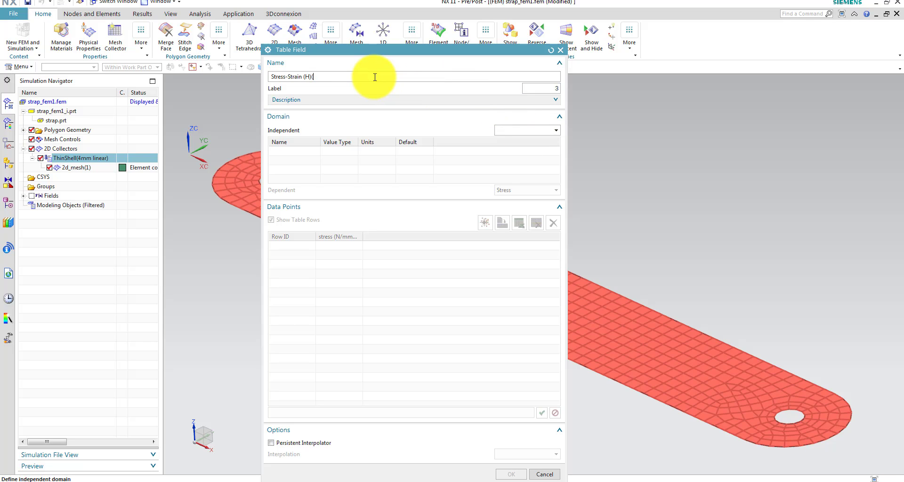
pyautogui.write('Buckling')
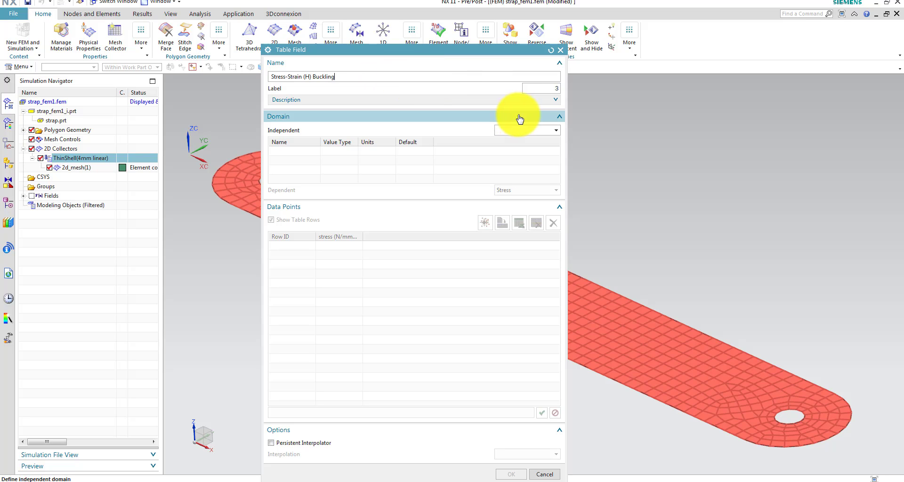
pyautogui.click(556, 133)
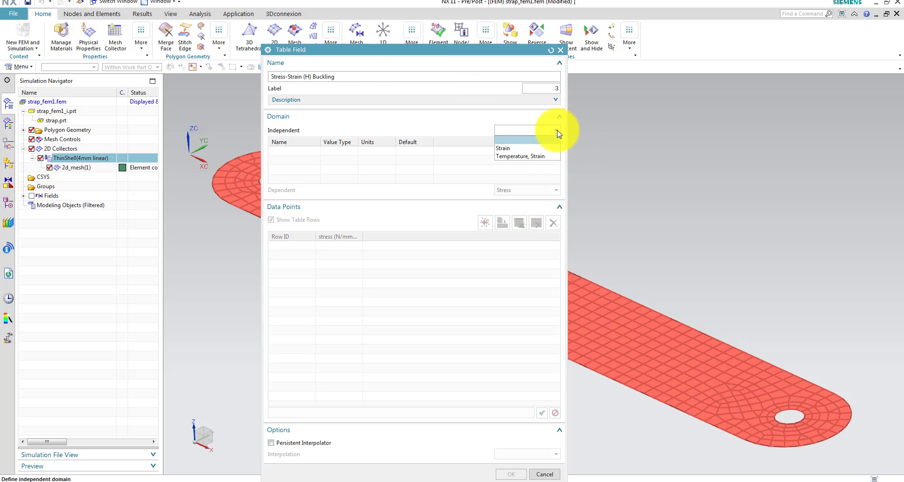
pyautogui.click(514, 148)
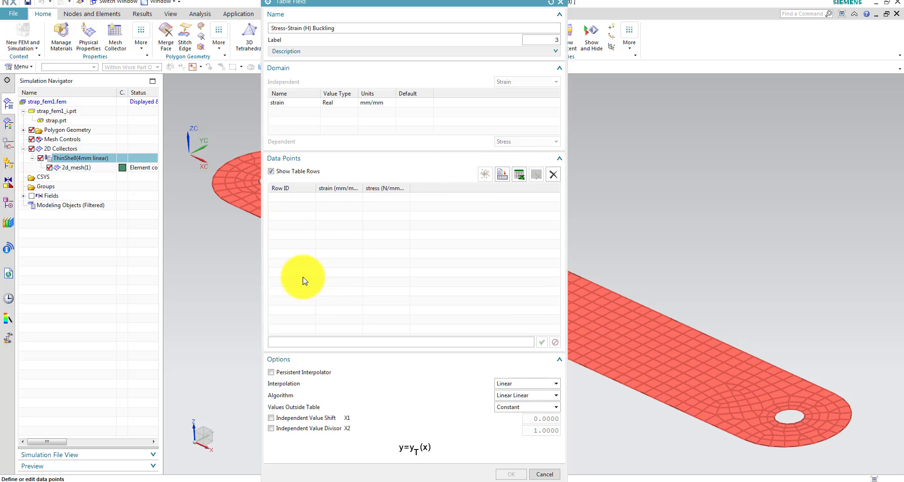
# Import the data points from the Strain_stress file into the table field and accept the field.
pyautogui.click(502, 173)
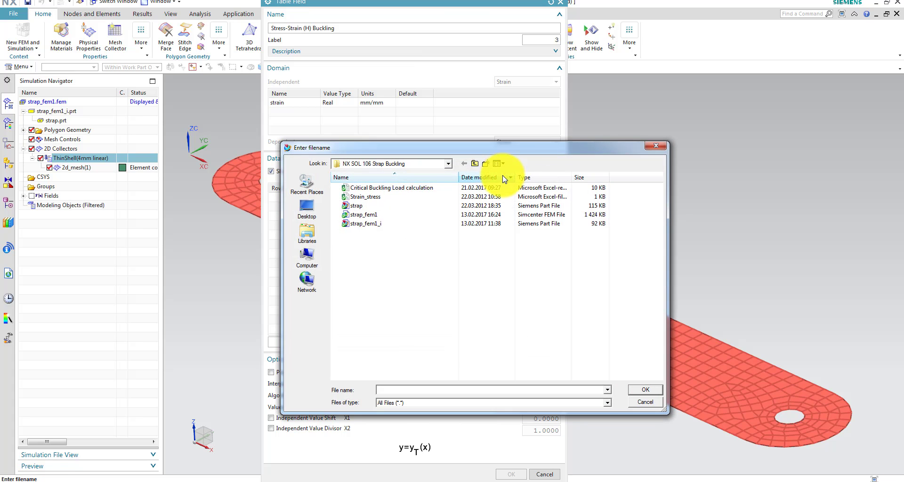
pyautogui.click(375, 198)
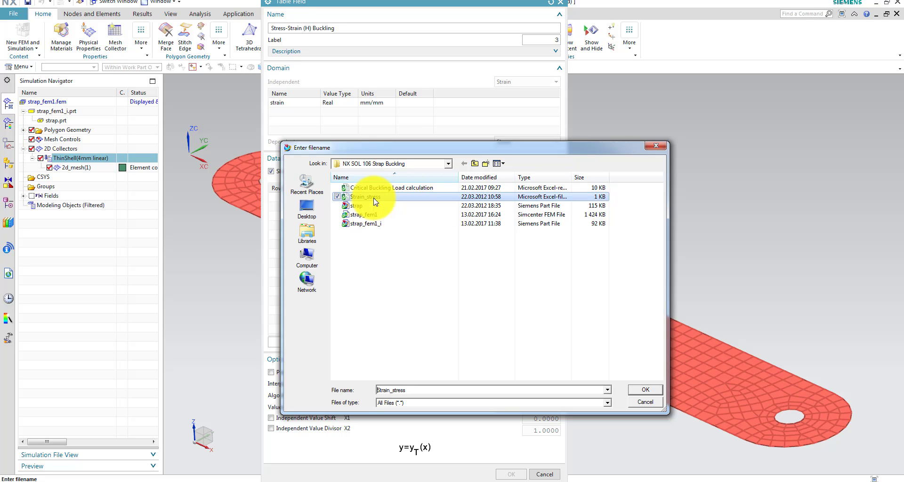
pyautogui.click(644, 390)
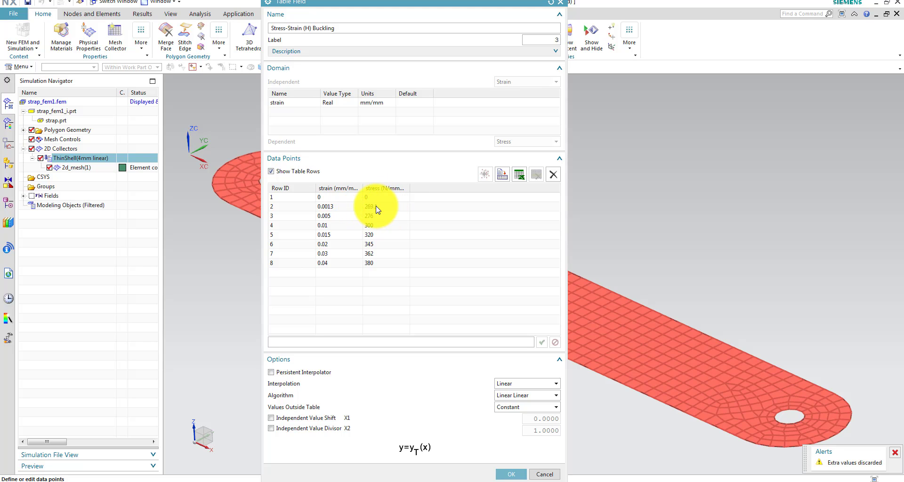
pyautogui.click(511, 475)
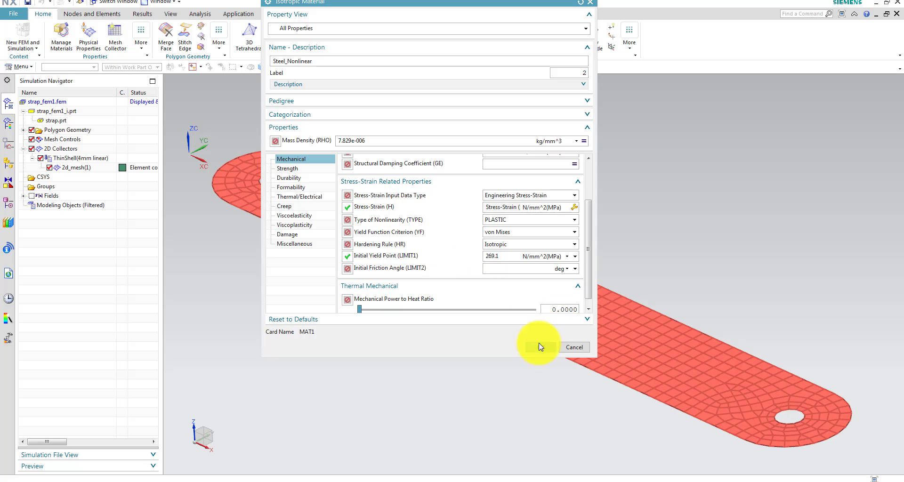
# Accept the Steel_Nonlinear material and assign it as Material 1 of the PSHELL property.
pyautogui.scroll(3, 461, 222)
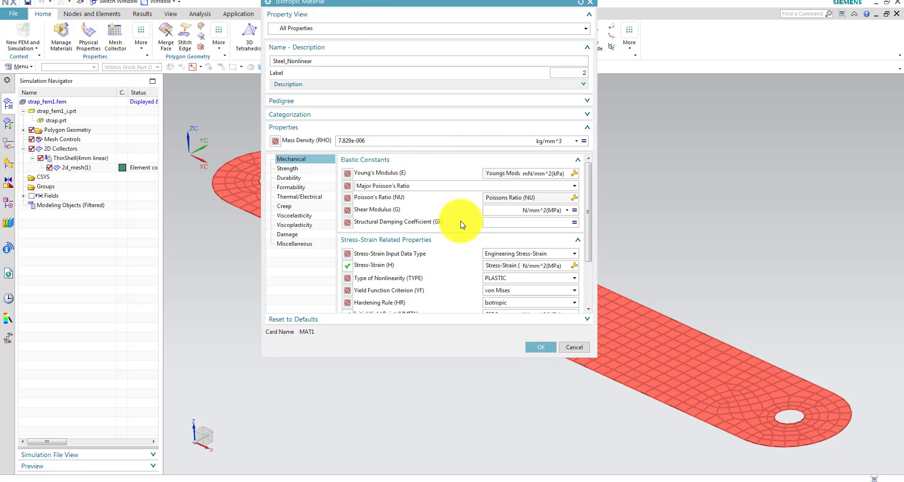
pyautogui.click(542, 348)
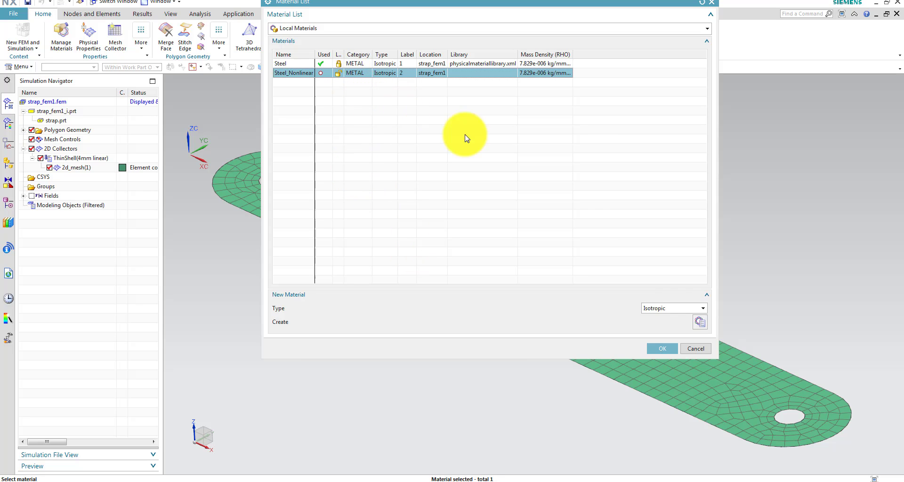
pyautogui.click(663, 348)
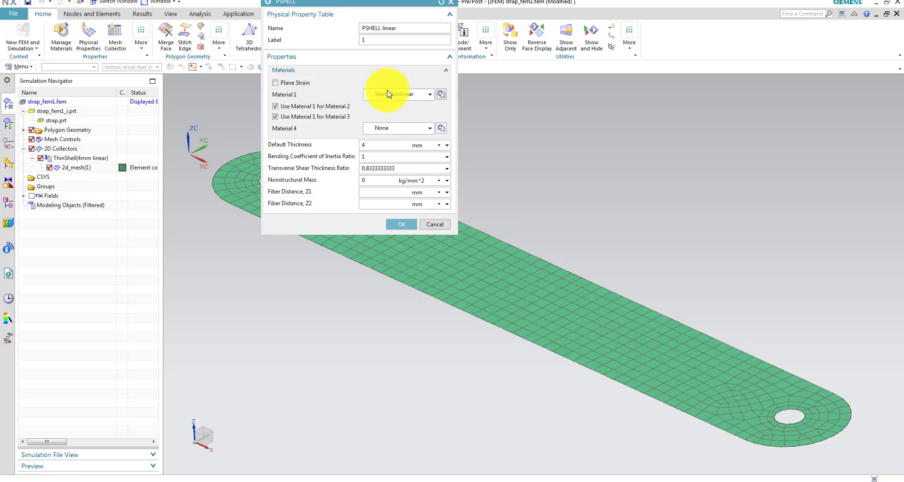
pyautogui.click(433, 95)
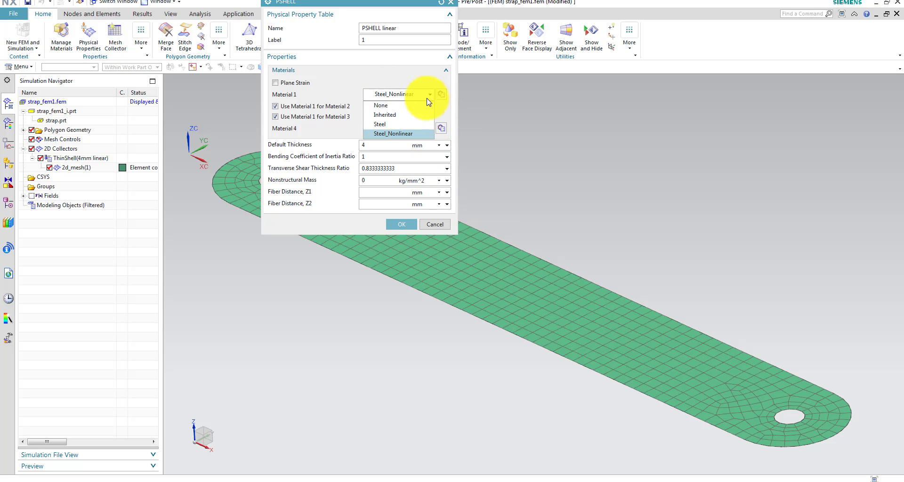
pyautogui.click(401, 134)
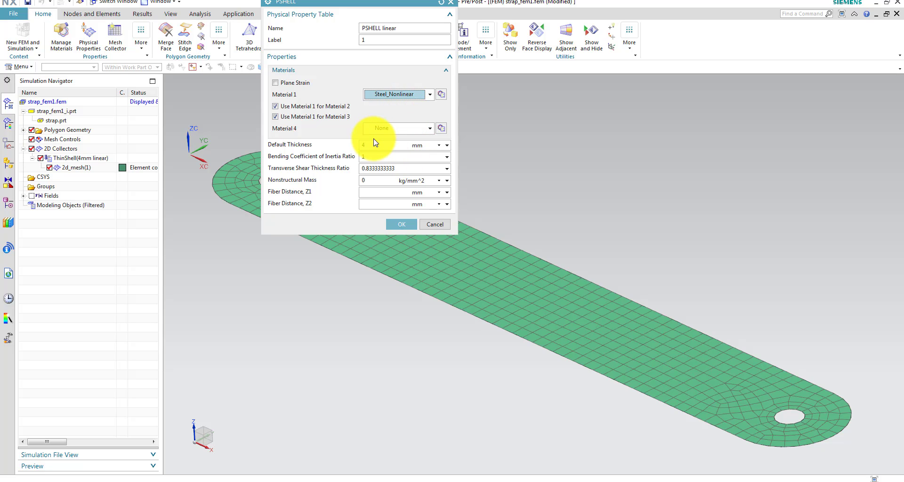
pyautogui.click(401, 224)
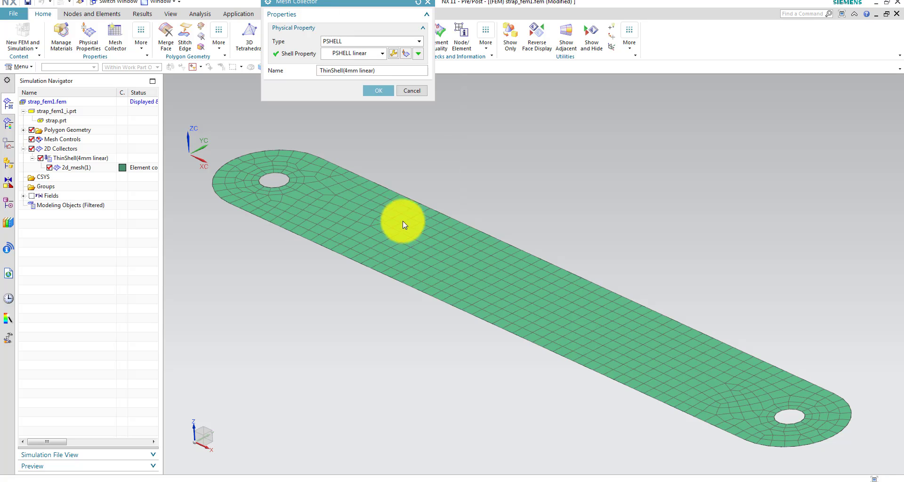
# Rename the mesh collector as ThinShell(4mm nonlinear) and accept the change.
pyautogui.click(363, 70)
pyautogui.write('non')
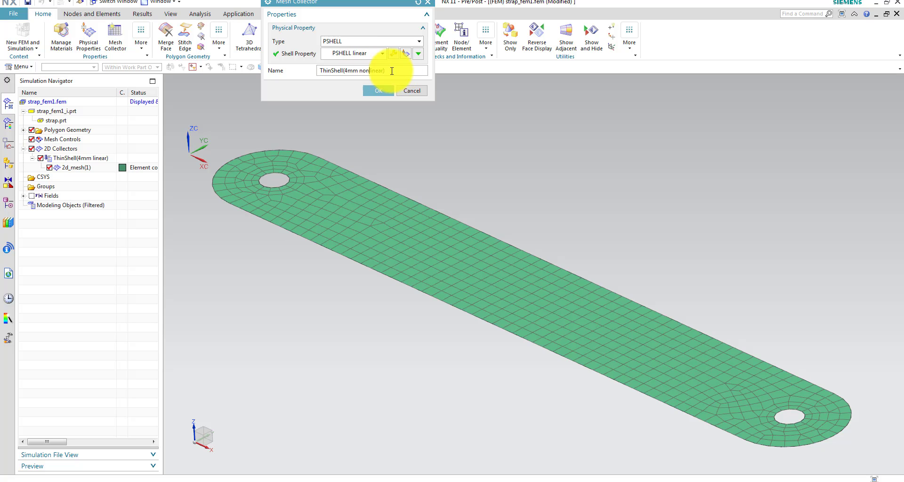
pyautogui.click(372, 93)
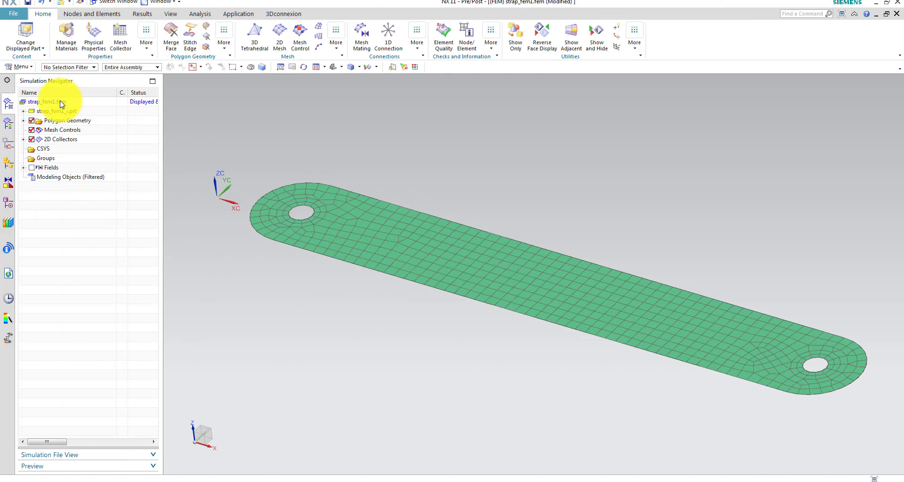
# Create a new simulation strap_fem1_sim1.sim from strap_fem1.fem using the NX Nastran template and default structural settings.
pyautogui.click(60, 103)
pyautogui.rightClick(60, 105)
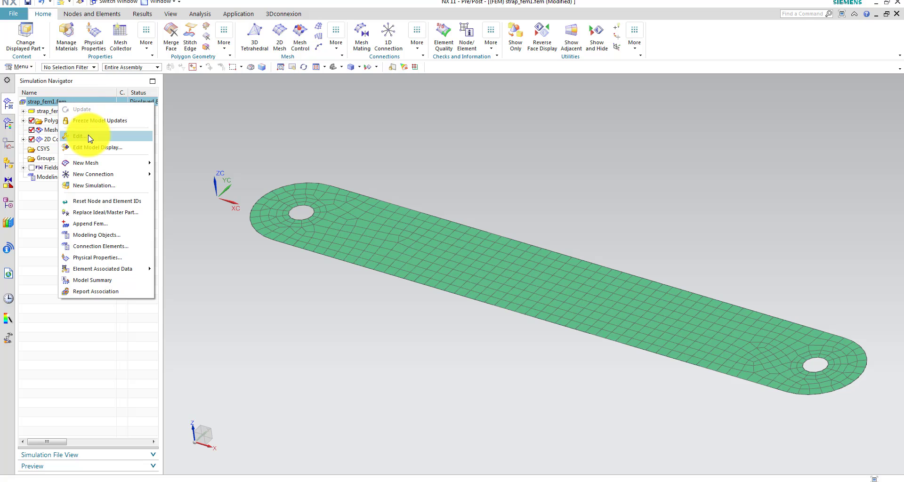
pyautogui.click(95, 186)
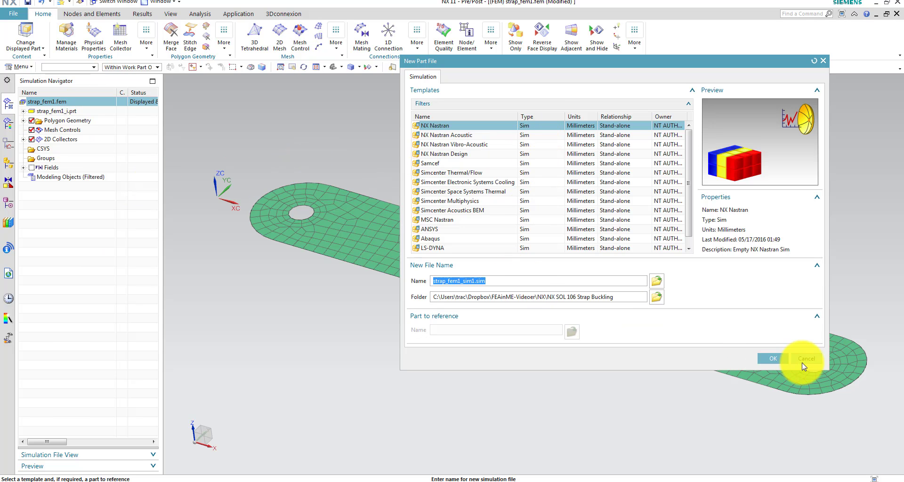
pyautogui.click(768, 359)
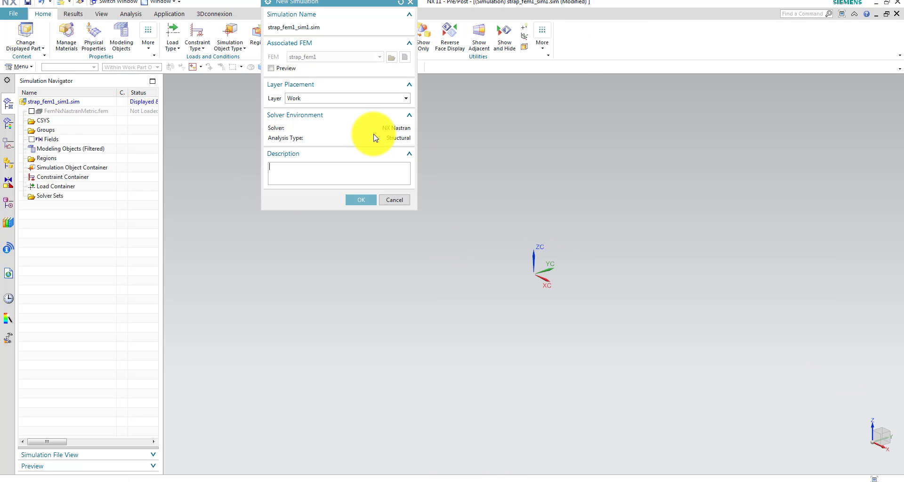
pyautogui.click(359, 198)
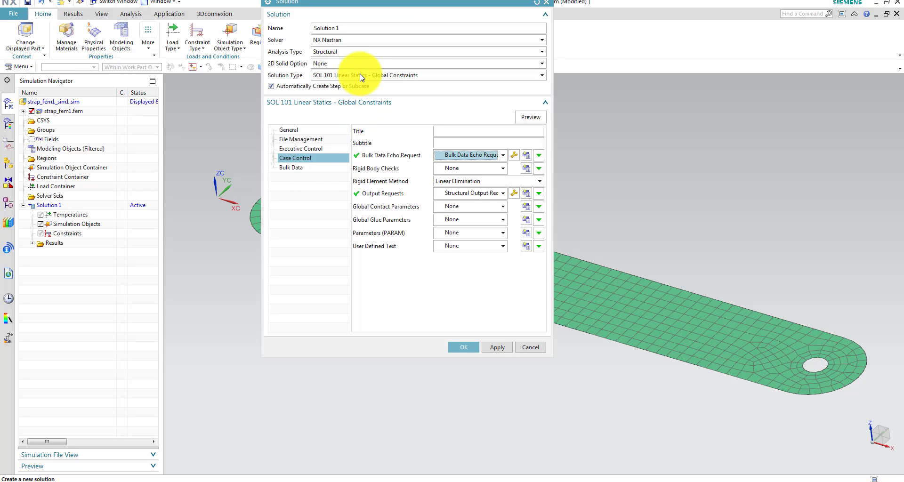
# Set the solution type to SOL 106 Nonlinear Statics - Global Constraints and enable Large Displacements (LGDISP).
pyautogui.click(354, 75)
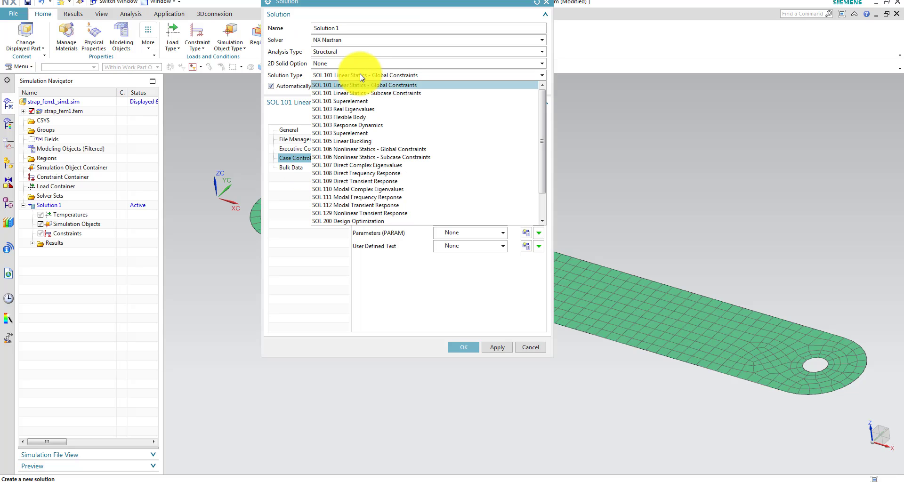
pyautogui.click(367, 150)
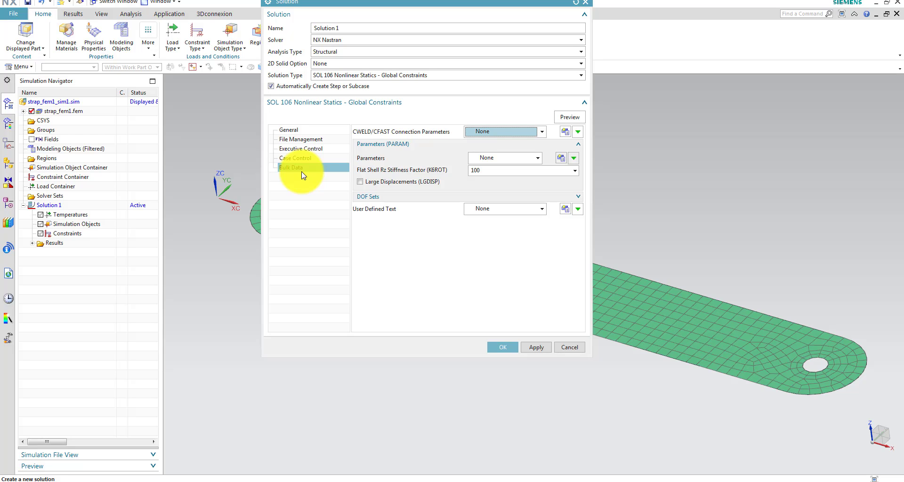
pyautogui.click(360, 181)
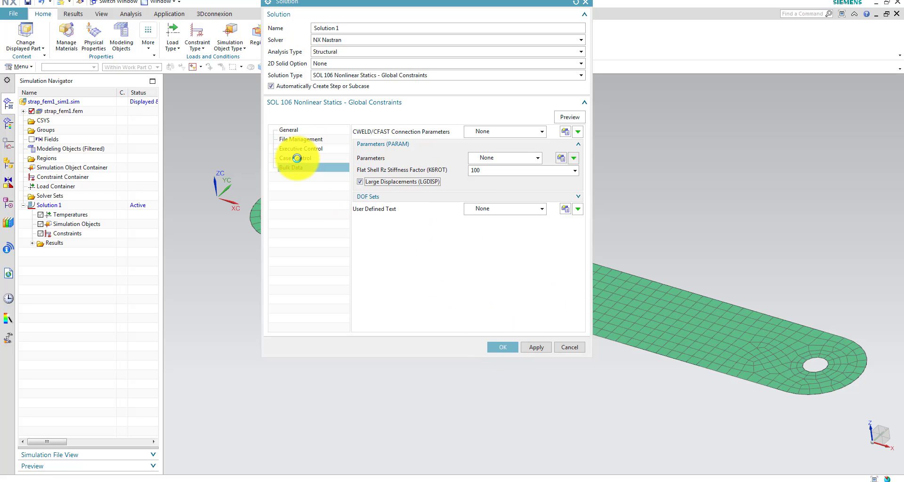
# Set the solution's nonlinear parameters to 20 increments with the intermediate output flag ALL.
pyautogui.click(298, 158)
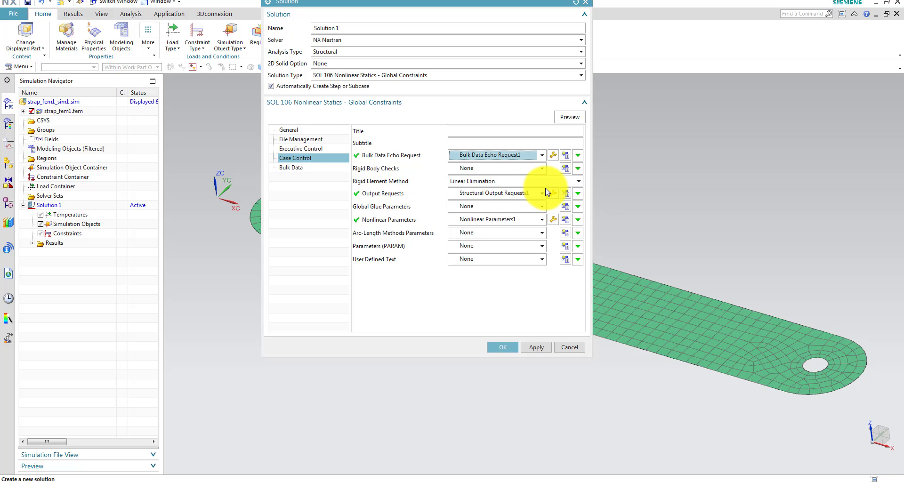
pyautogui.click(553, 222)
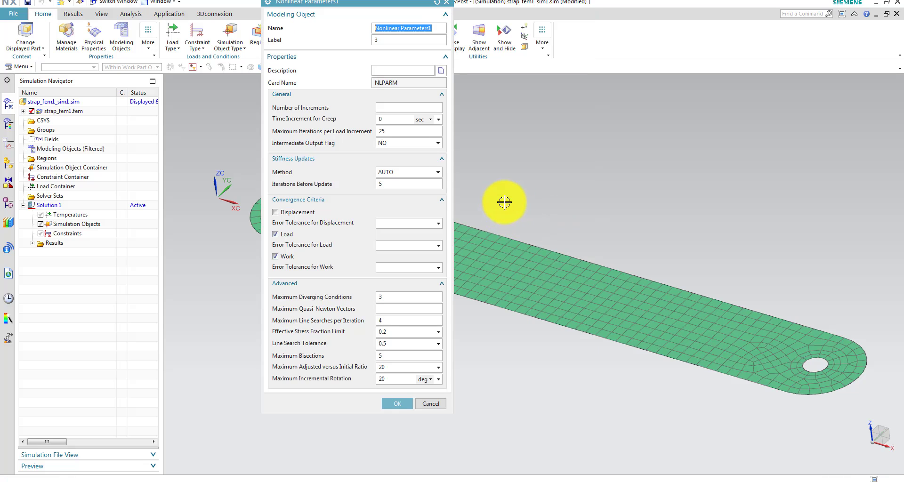
pyautogui.click(387, 108)
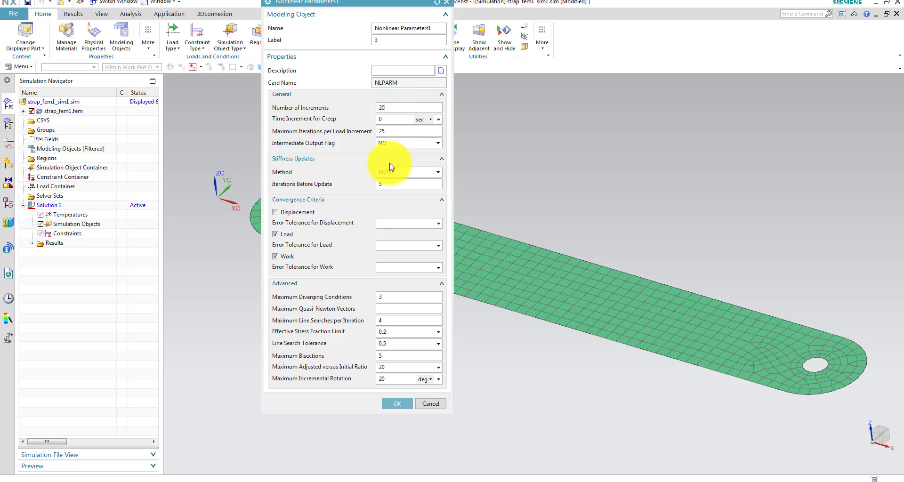
pyautogui.click(398, 148)
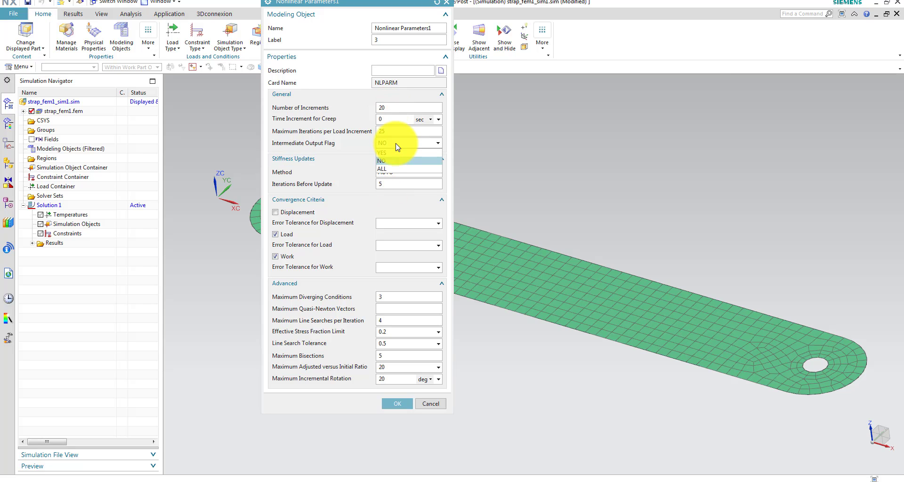
pyautogui.click(393, 169)
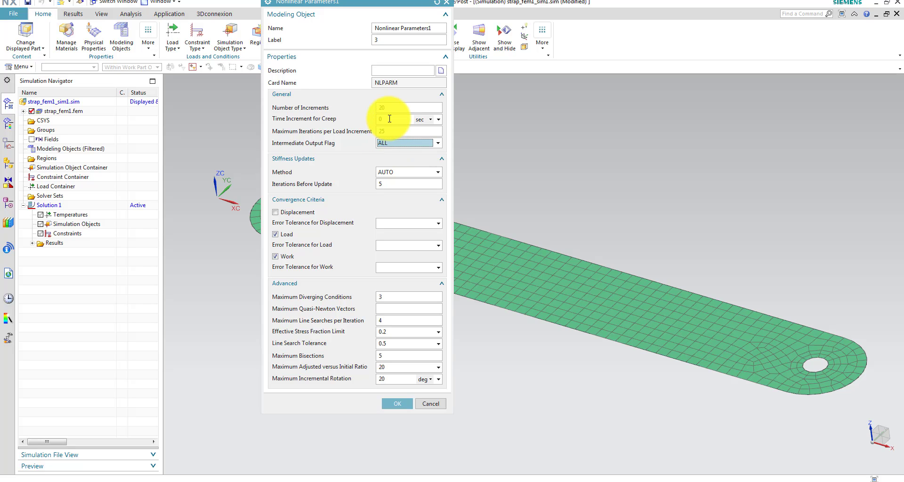
# Set the stiffness iterations before update to 1, then accept the nonlinear parameters and the solution.
pyautogui.doubleClick(393, 185)
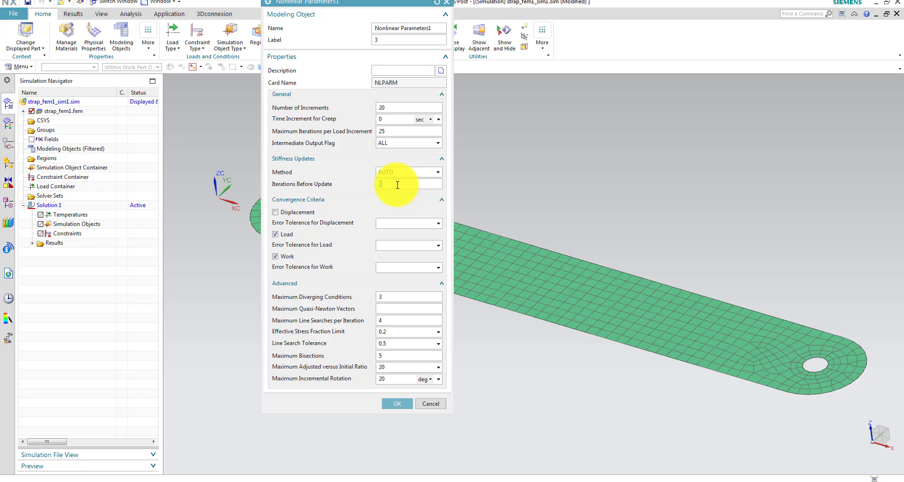
pyautogui.press('Tab')
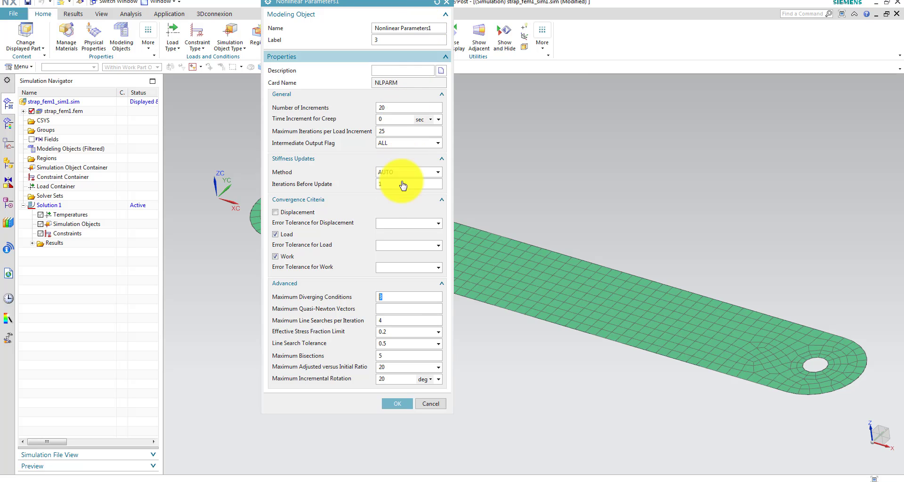
pyautogui.click(396, 403)
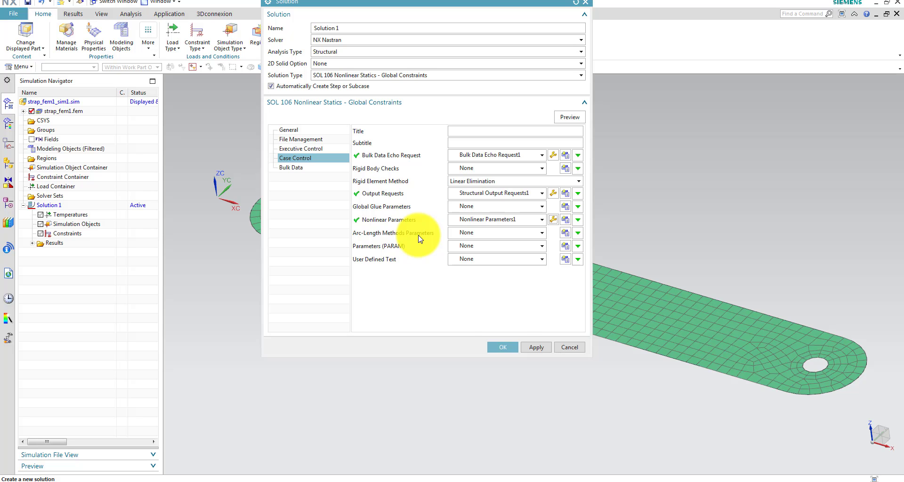
pyautogui.click(503, 347)
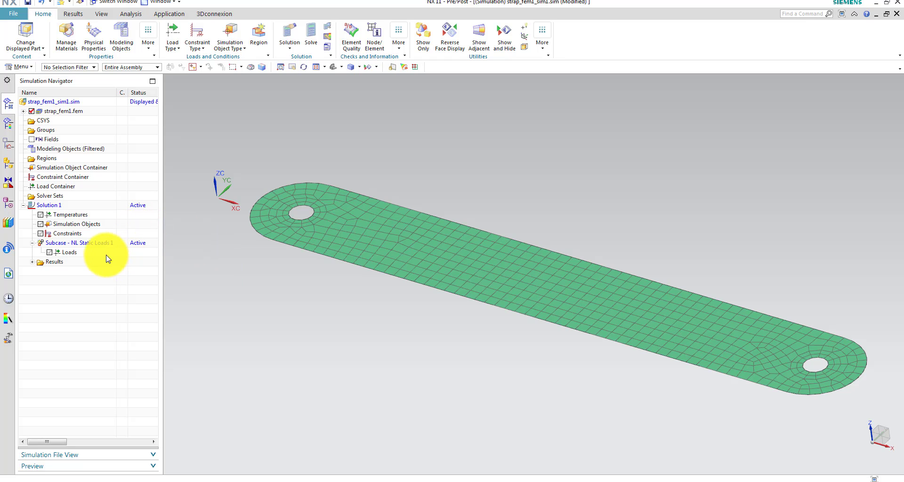
# Assign Structural Output Requests1 and Nonlinear Parameters1 to the NL Static Loads 1 subcase, with eigenvalue analysis type None.
pyautogui.click(83, 247)
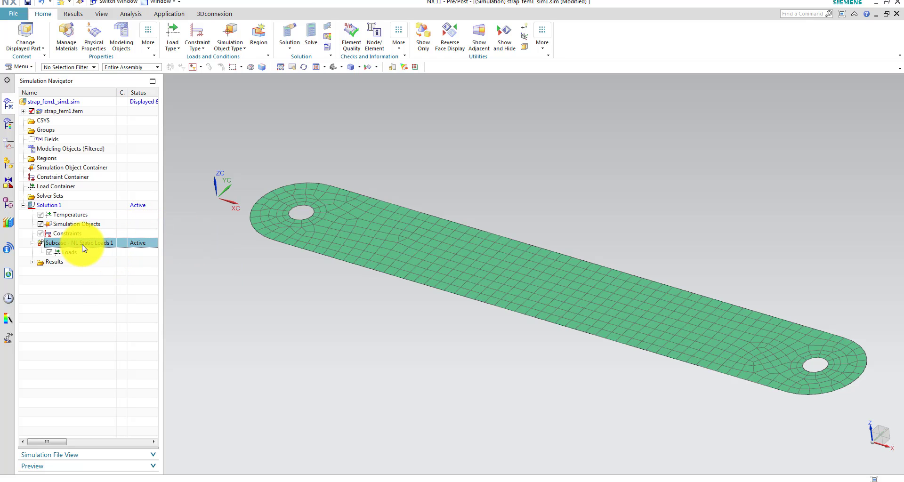
pyautogui.rightClick(83, 247)
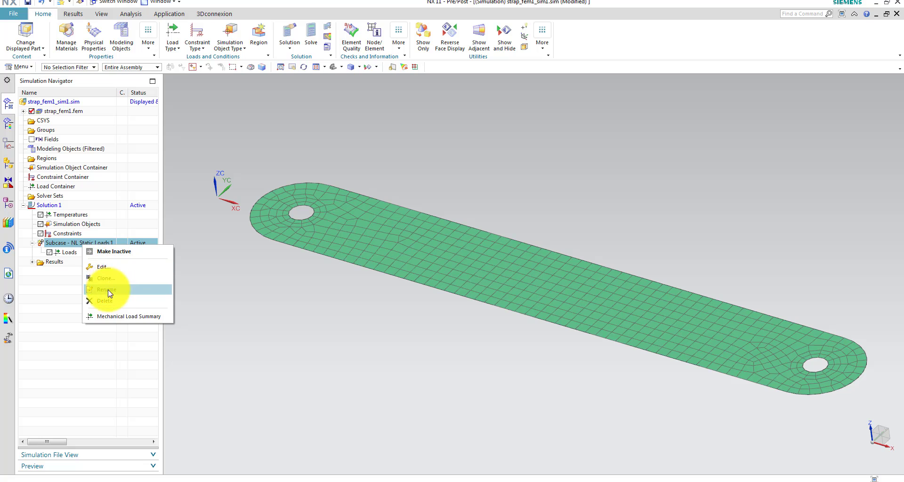
pyautogui.click(110, 266)
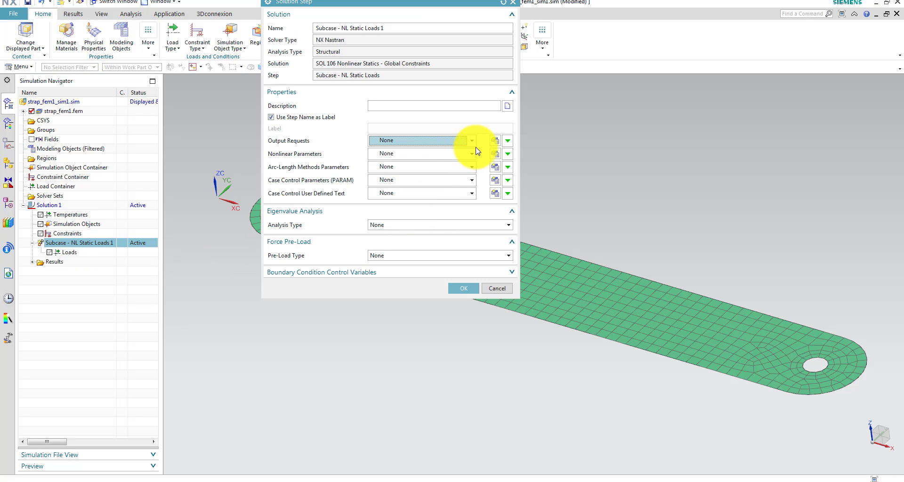
pyautogui.click(472, 141)
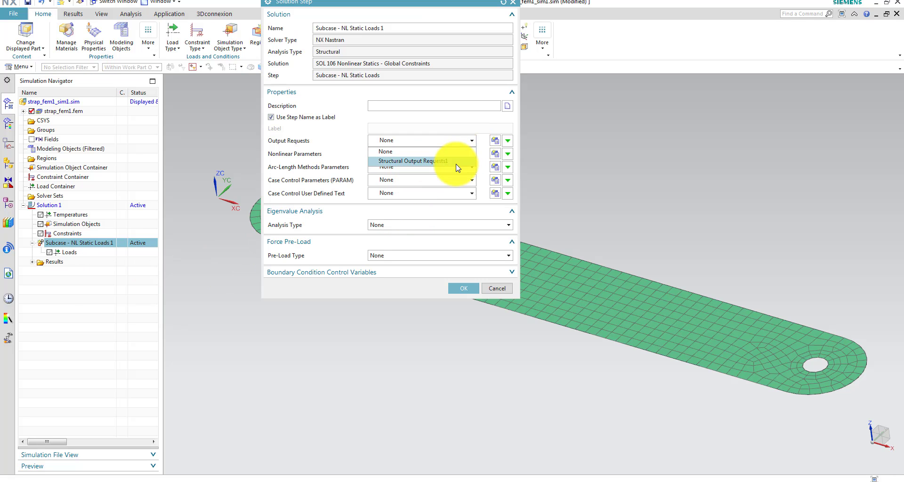
pyautogui.click(472, 159)
pyautogui.click(472, 154)
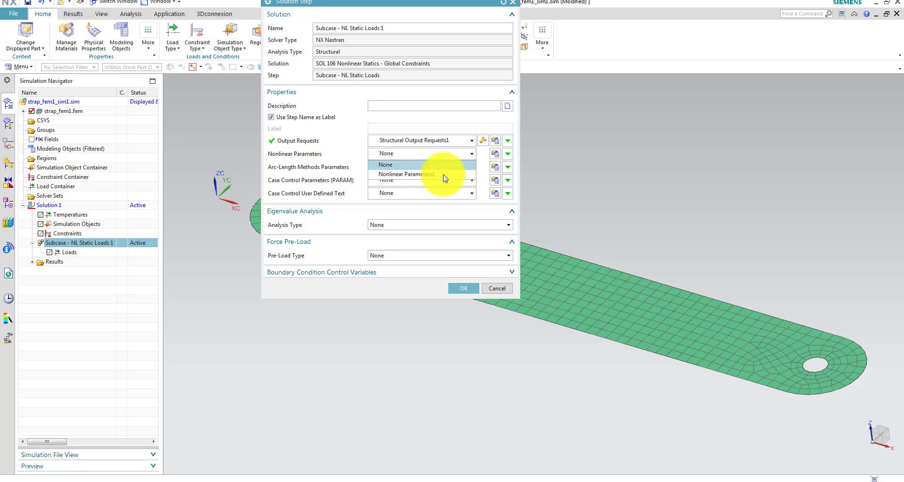
pyautogui.click(442, 174)
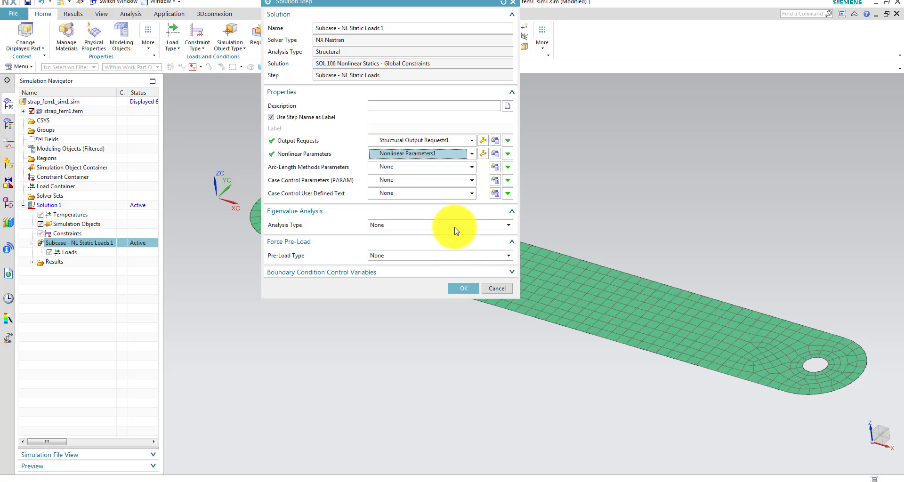
pyautogui.click(502, 228)
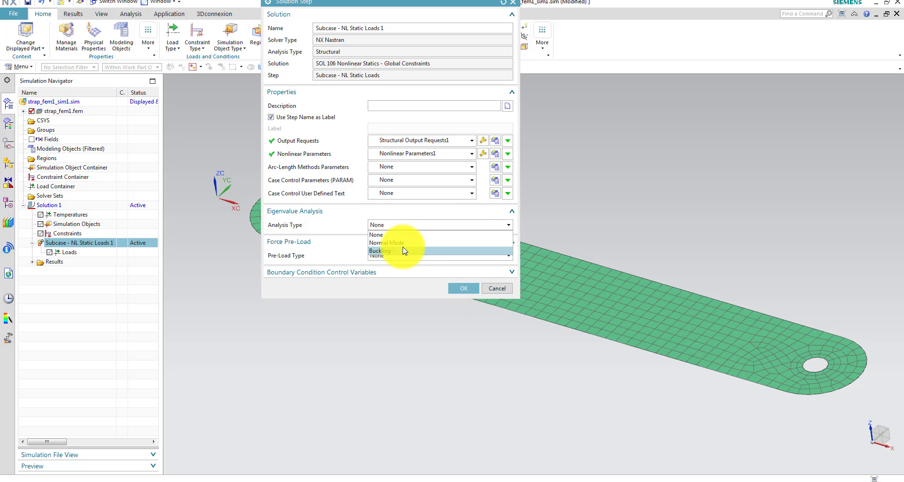
pyautogui.click(398, 221)
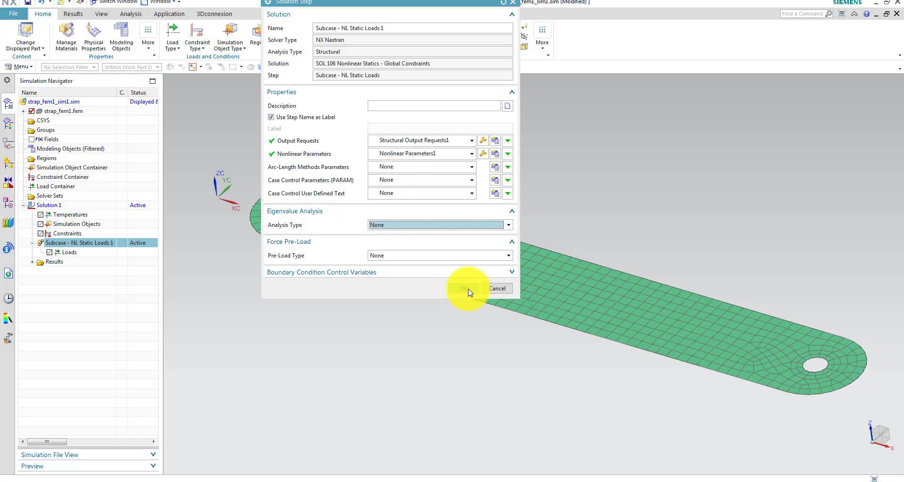
pyautogui.click(464, 288)
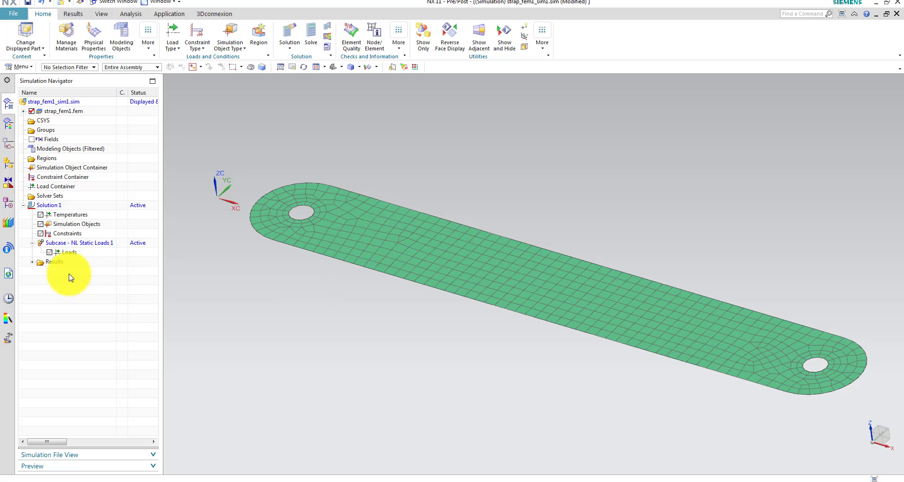
# Start a new force load in the subcase on the edge of the hole nearest the coordinate system, with magnitude 3400 N.
pyautogui.rightClick(72, 254)
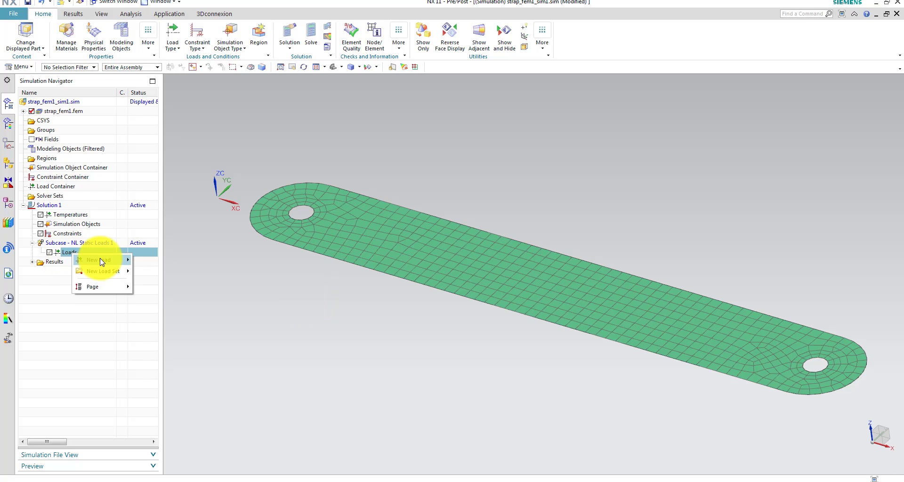
pyautogui.moveTo(100, 260)
pyautogui.click(155, 270)
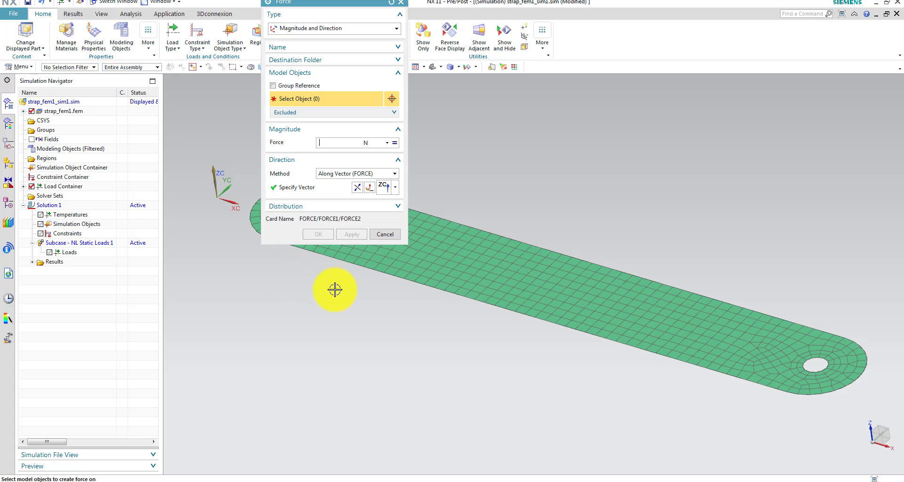
pyautogui.scroll(5, 334, 311)
pyautogui.click(318, 331)
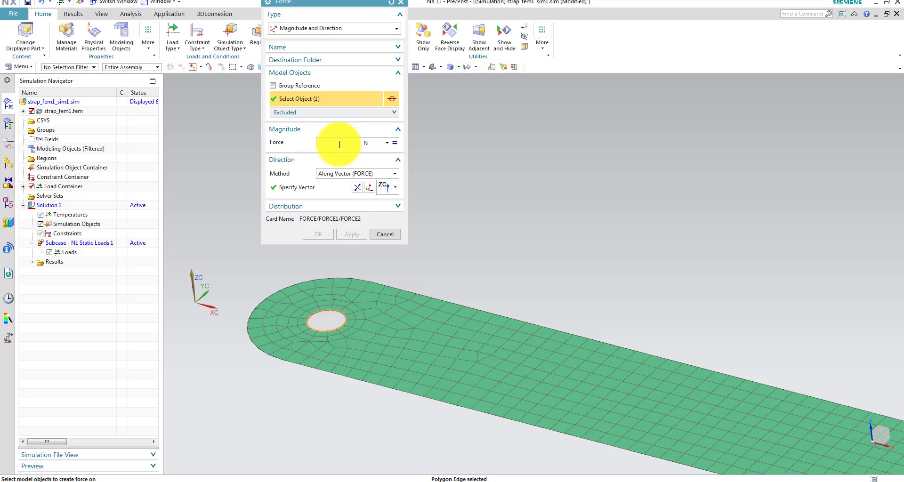
pyautogui.write('3400')
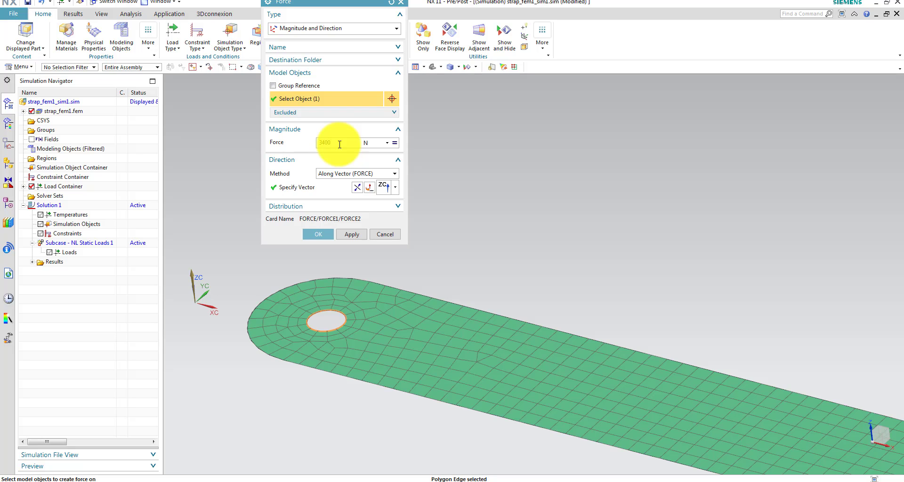
# Direct the force along a two-point vector from the loaded hole's centre to the opposite hole's centre and apply the load.
pyautogui.click(370, 187)
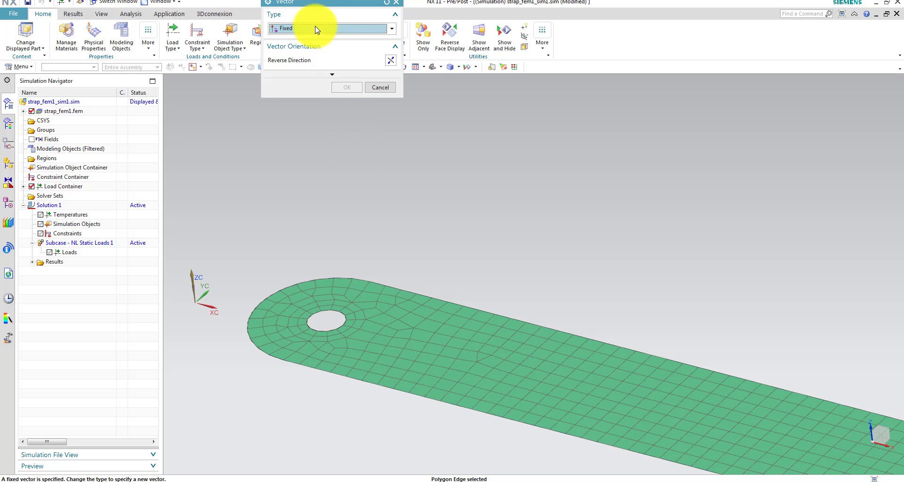
pyautogui.click(317, 29)
pyautogui.click(301, 56)
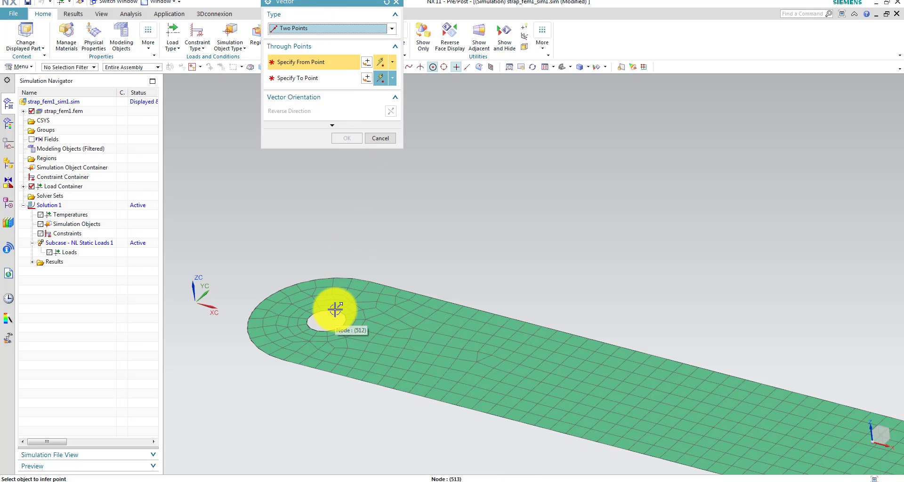
pyautogui.scroll(3, 317, 313)
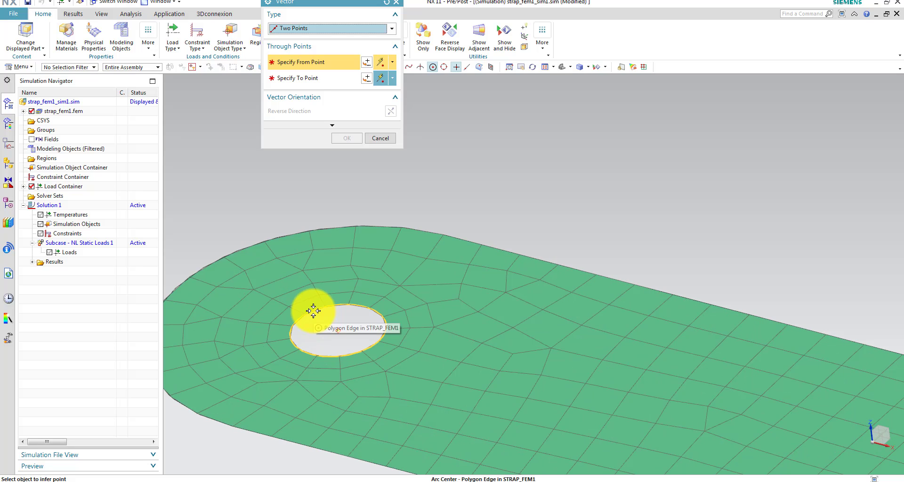
pyautogui.click(320, 314)
pyautogui.scroll(-4, 452, 306)
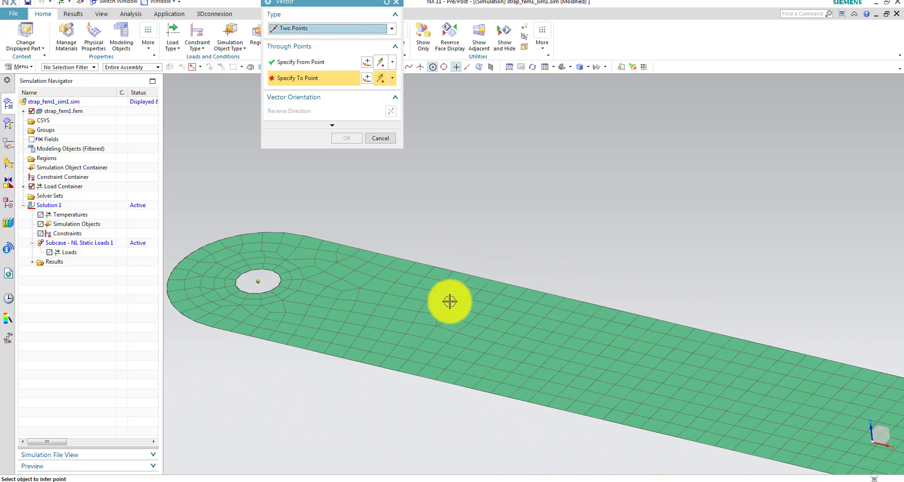
pyautogui.scroll(-3, 522, 314)
pyautogui.scroll(4, 496, 351)
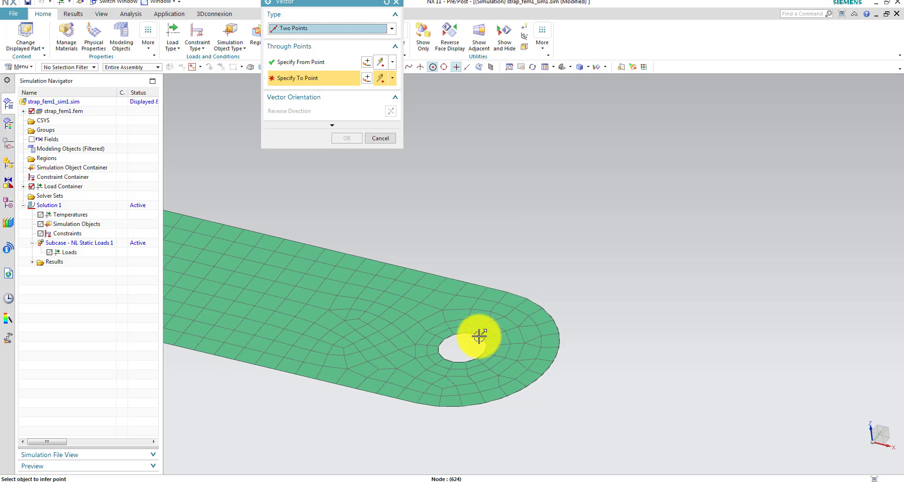
pyautogui.click(451, 338)
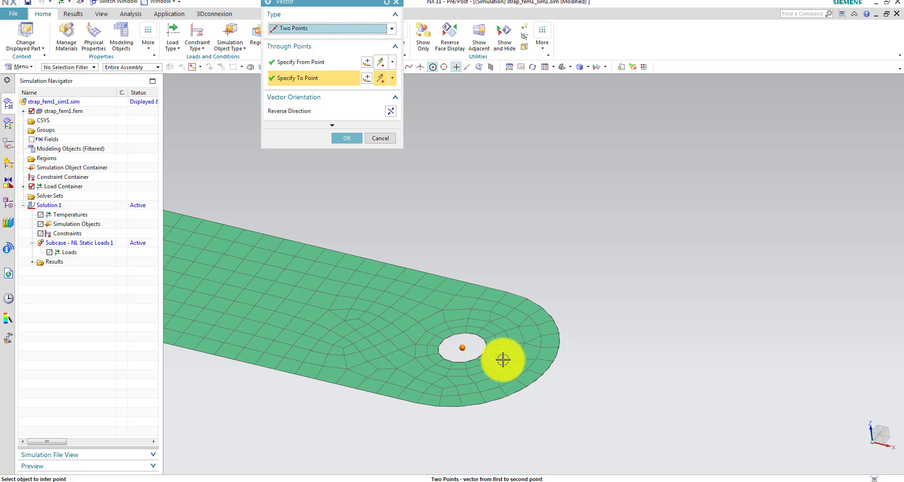
pyautogui.scroll(-5, 484, 339)
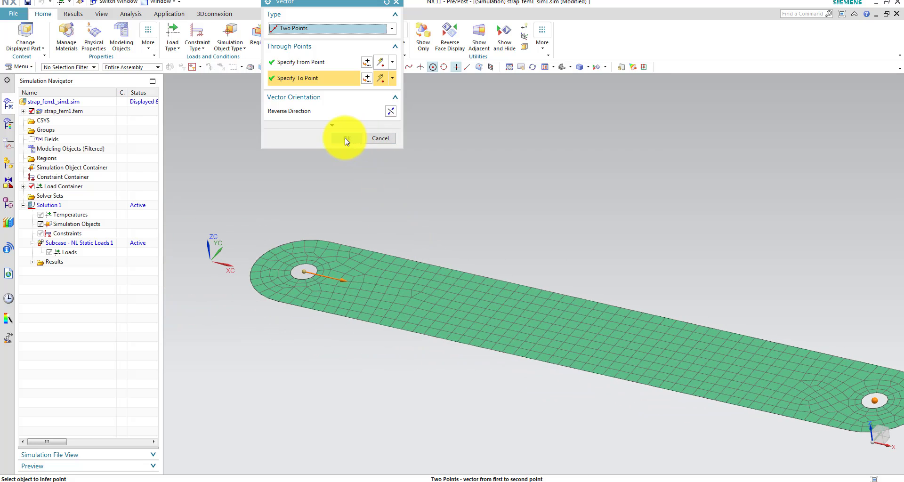
pyautogui.click(346, 139)
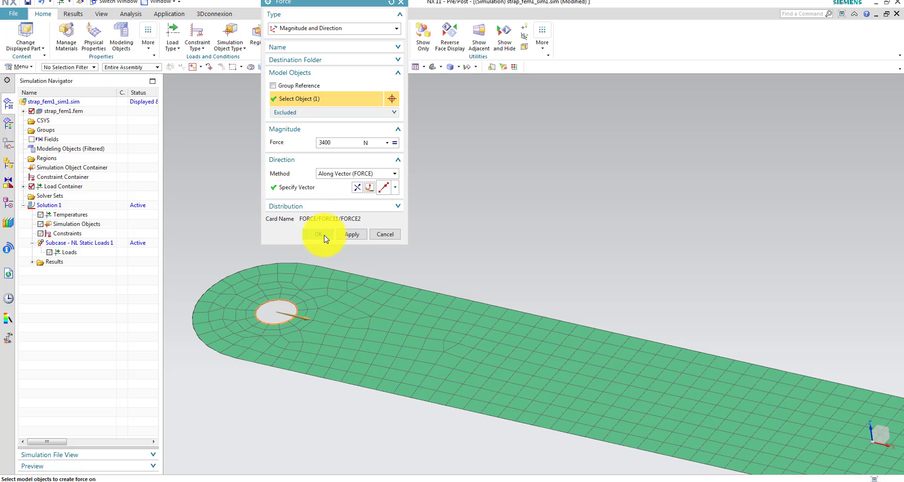
pyautogui.click(349, 235)
# Create a 1 N force in the +ZC direction on the row of ten nodes across the strap's mid-span.
pyautogui.press('Home')
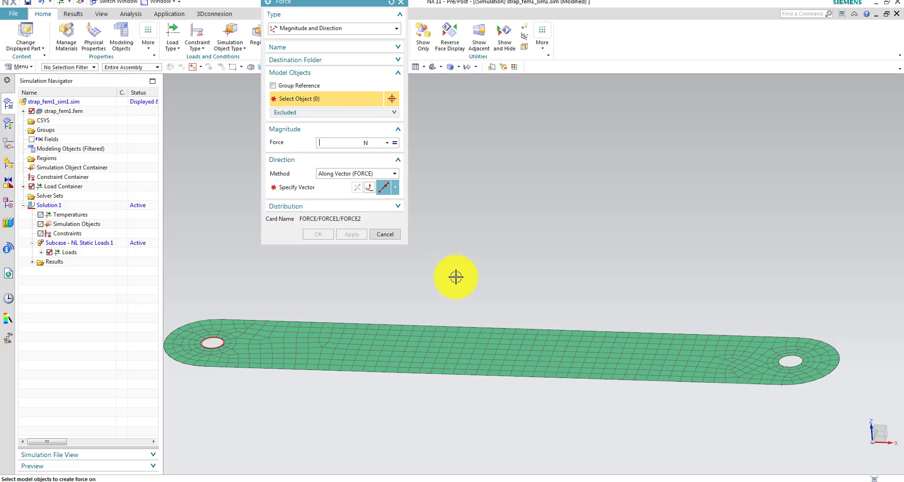
pyautogui.moveTo(456, 276); pyautogui.dragTo(471, 327, button='middle')
pyautogui.moveTo(471, 327); pyautogui.dragTo(480, 401)
pyautogui.moveTo(488, 318); pyautogui.dragTo(405, 246, button='middle')
pyautogui.scroll(-5, 404, 246)
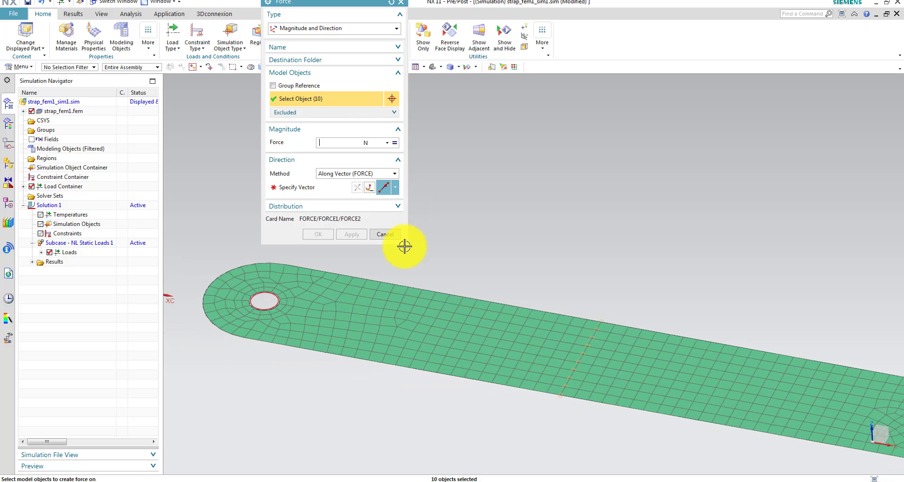
pyautogui.click(395, 189)
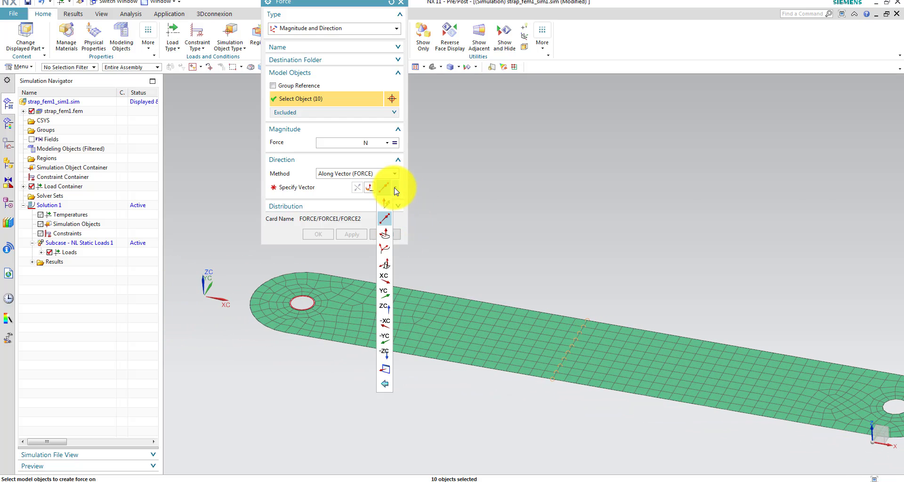
pyautogui.click(384, 306)
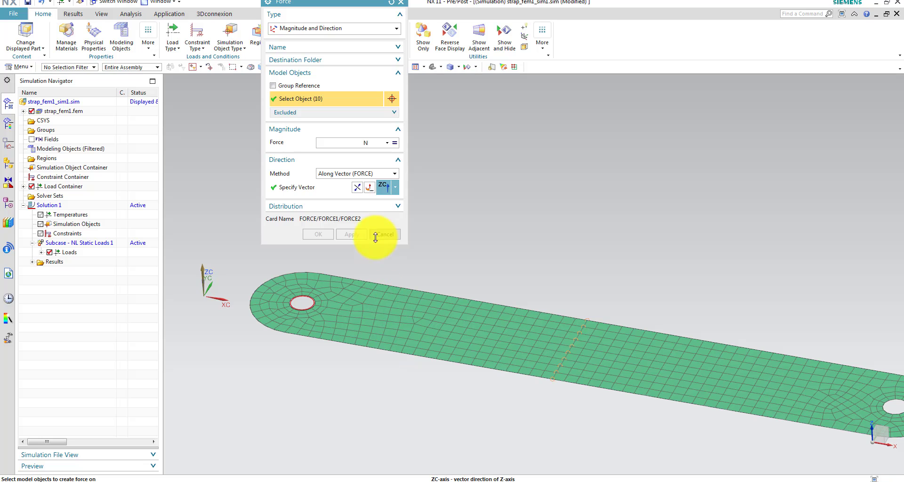
pyautogui.click(328, 141)
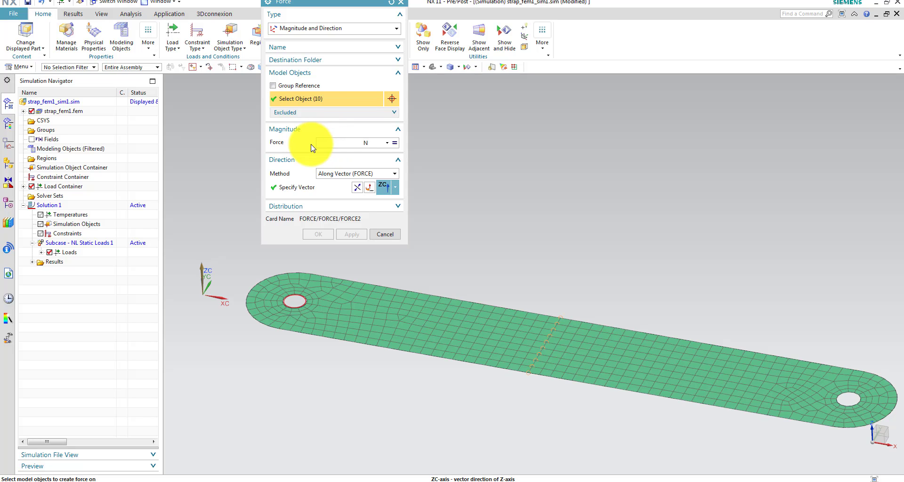
pyautogui.write('1')
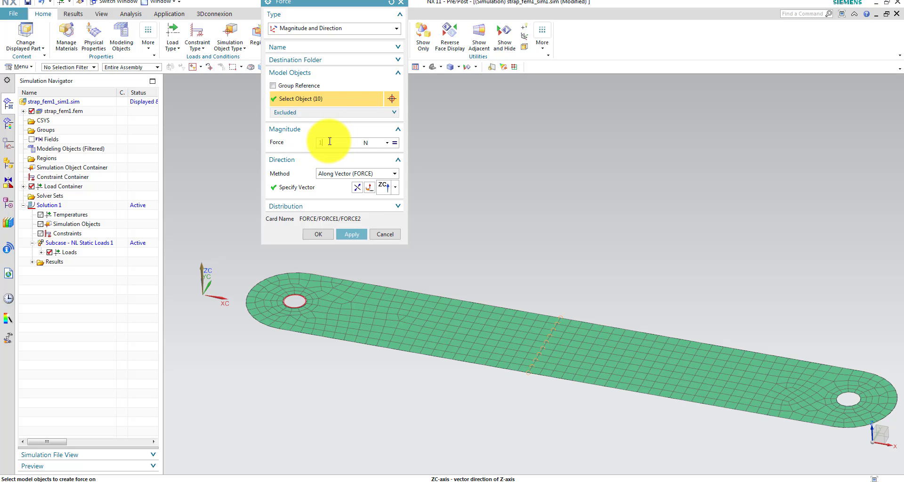
pyautogui.click(318, 234)
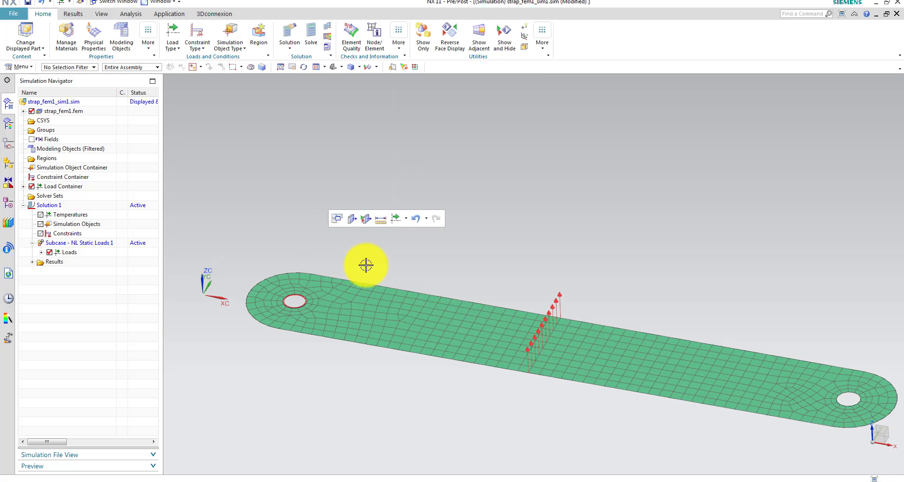
# Rename the hole-edge force in the subcase as Force(compression), and review the mid-span force's definition.
pyautogui.click(41, 252)
pyautogui.click(83, 263)
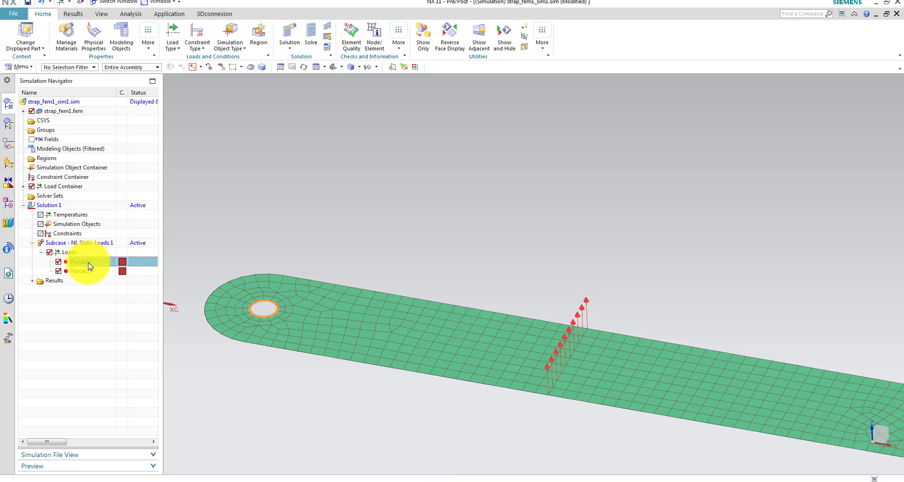
pyautogui.click(88, 261)
pyautogui.click(95, 263)
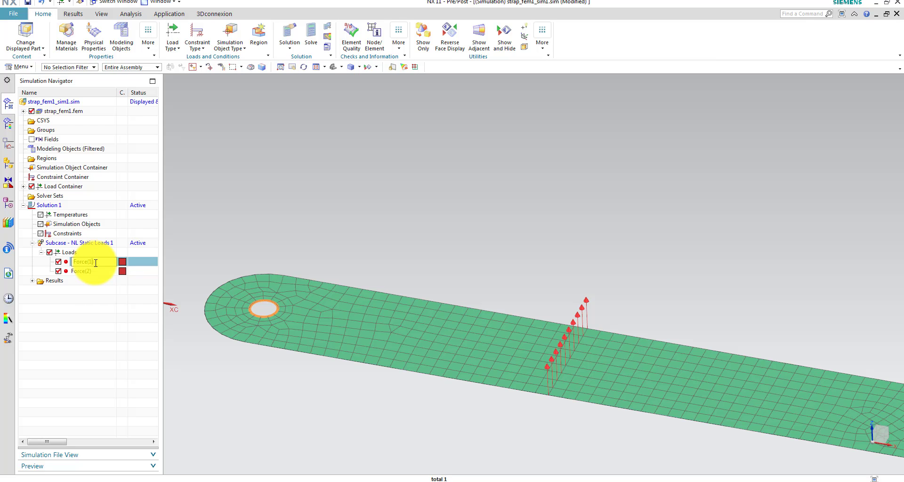
pyautogui.write('compression)')
pyautogui.press('Return')
pyautogui.doubleClick(81, 271)
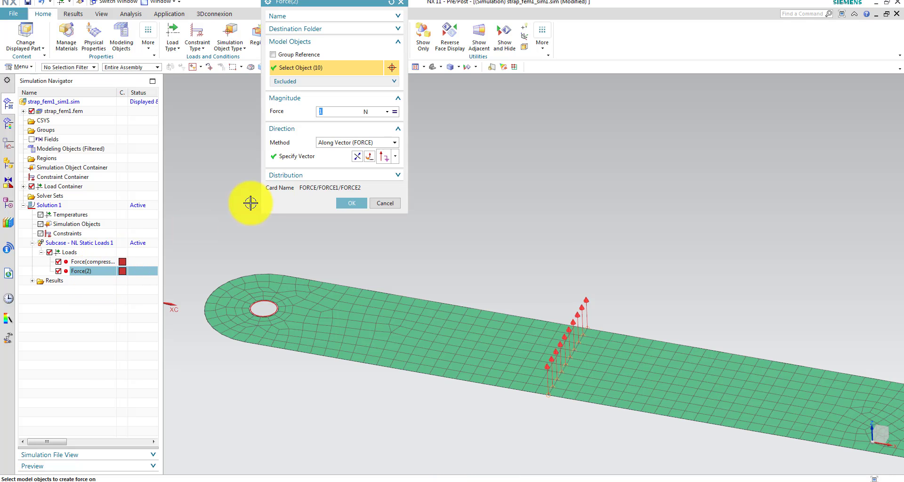
pyautogui.click(351, 203)
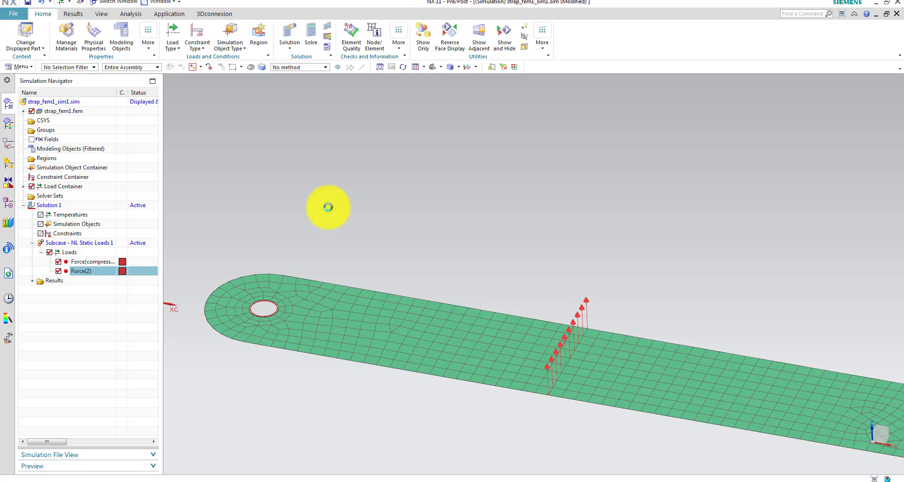
# Slightly increase the display symbol scale of the compression force on the hole edge.
pyautogui.rightClick(104, 262)
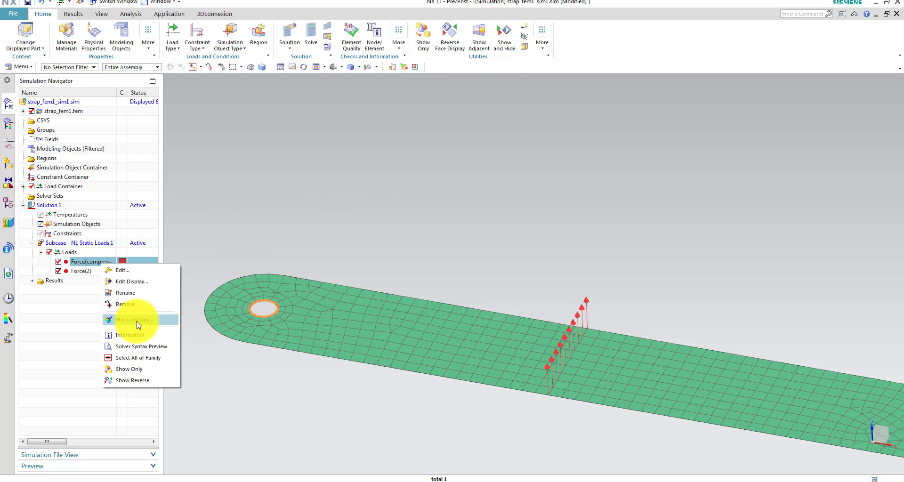
pyautogui.click(132, 282)
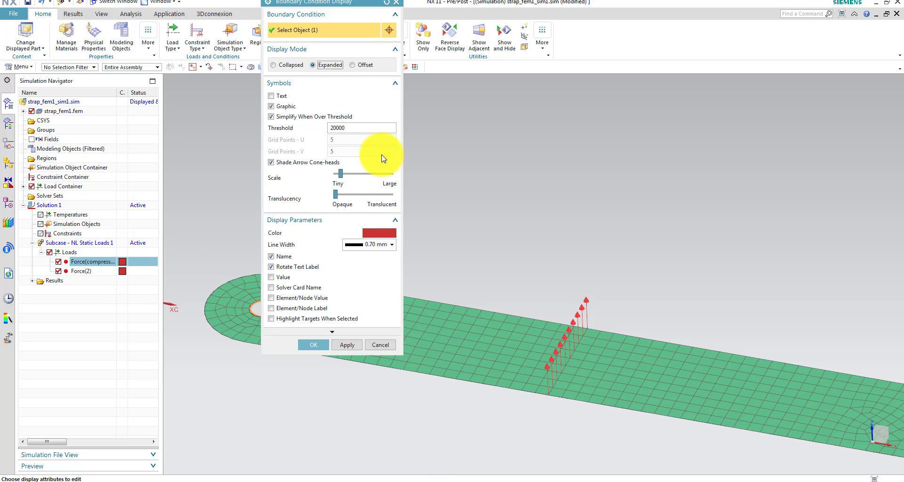
pyautogui.moveTo(340, 173); pyautogui.dragTo(348, 173)
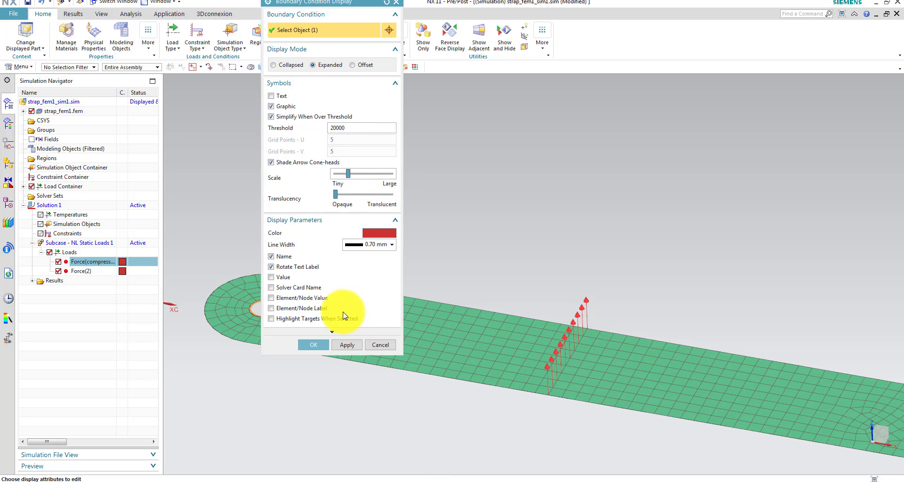
pyautogui.click(313, 344)
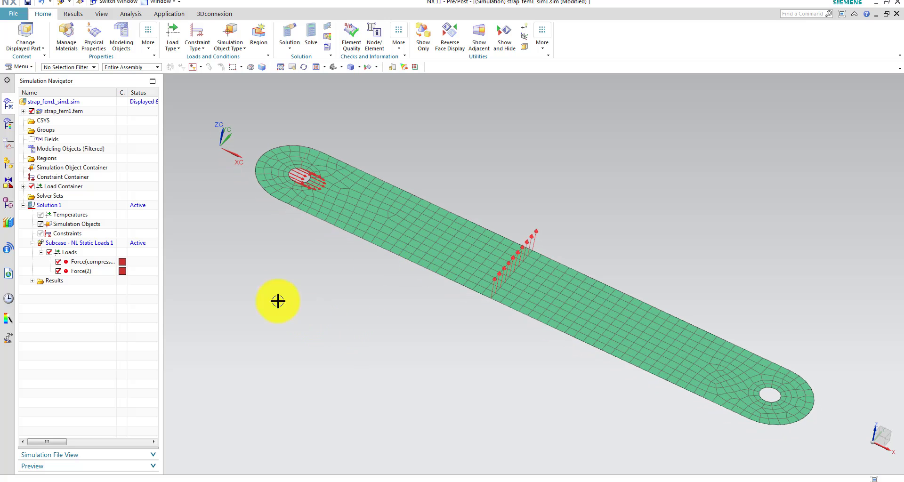
# Add a fixed constraint on the edge of the hole opposite the compression-loaded one.
pyautogui.rightClick(66, 233)
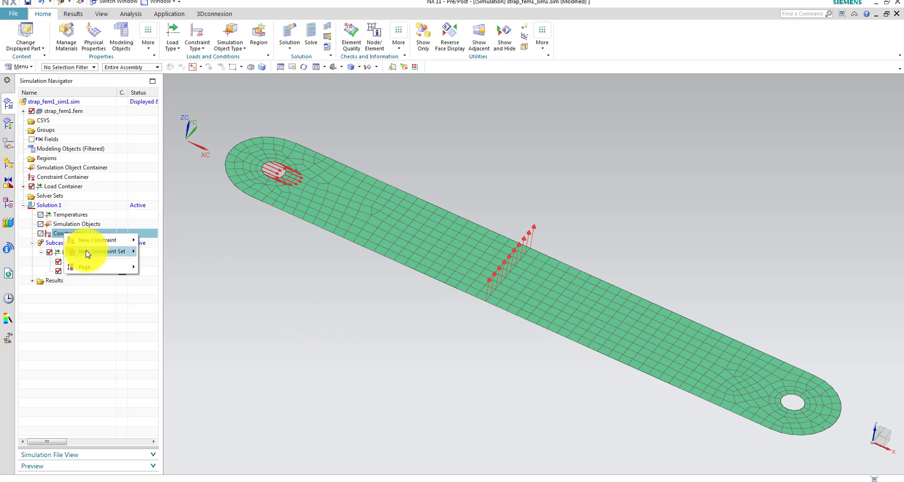
pyautogui.moveTo(97, 240)
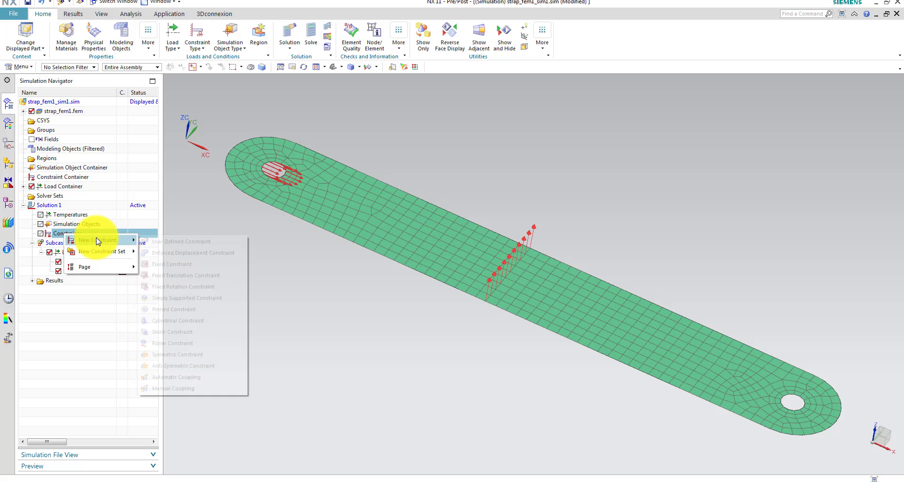
pyautogui.click(186, 261)
pyautogui.scroll(8, 646, 369)
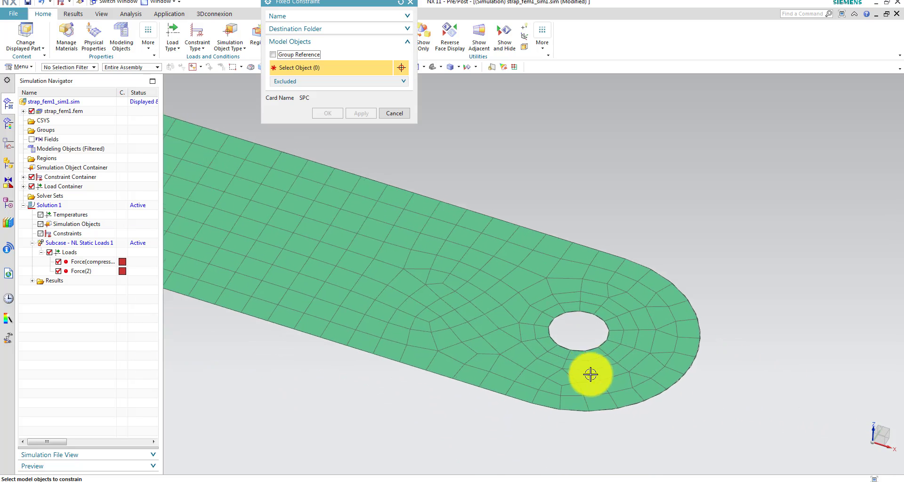
pyautogui.click(593, 310)
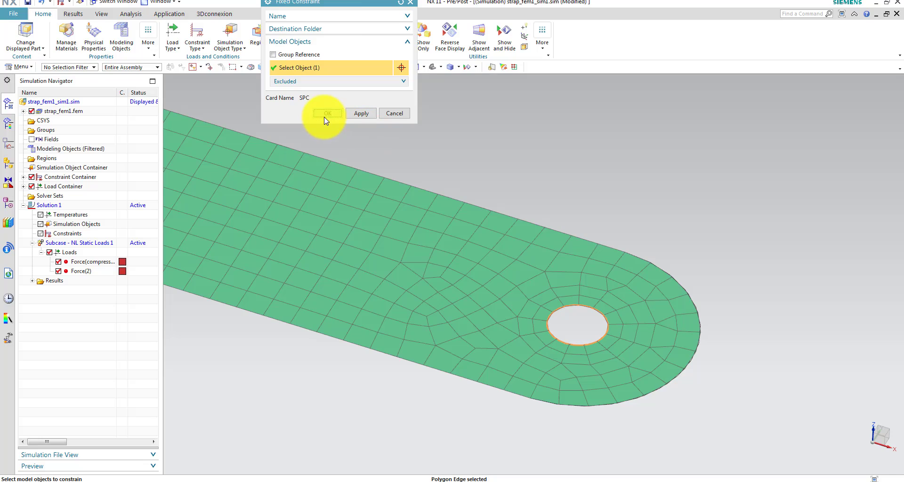
pyautogui.click(326, 114)
pyautogui.scroll(-10, 414, 263)
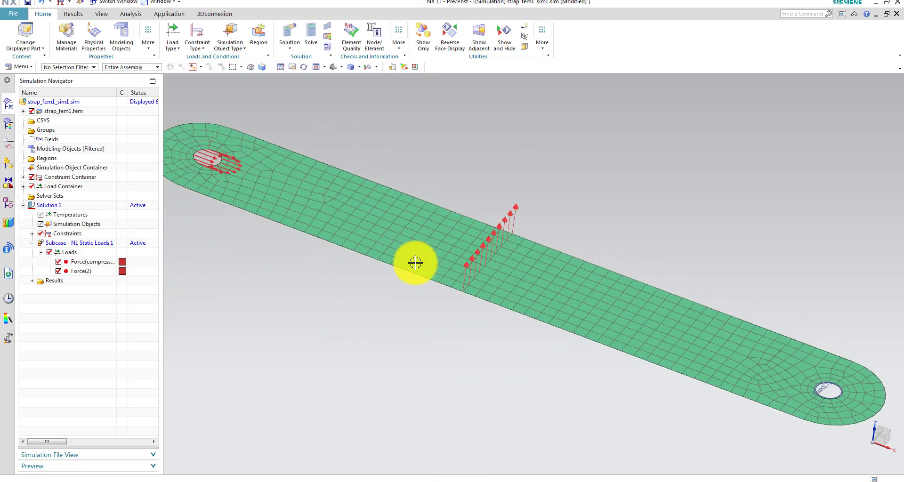
pyautogui.scroll(2, 403, 269)
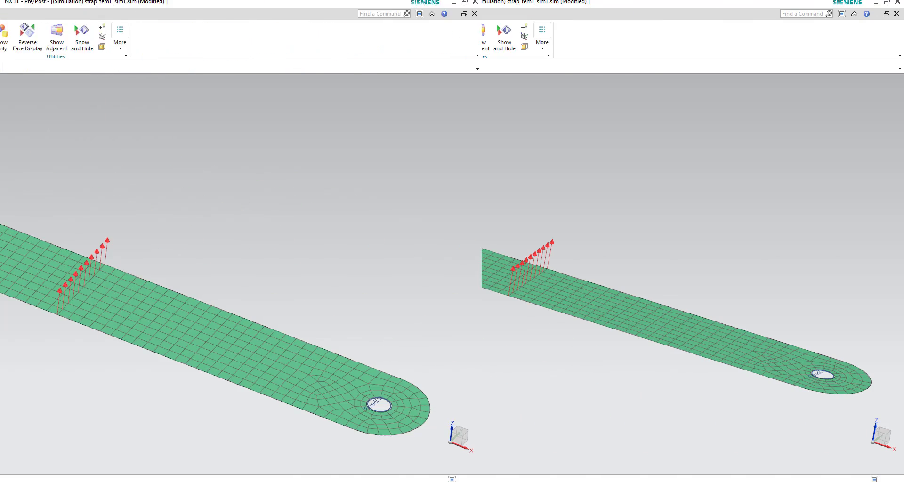
# Solve Solution 1 with the model setup check on, decline the message review, and close the job monitor and information window.
pyautogui.rightClick(76, 208)
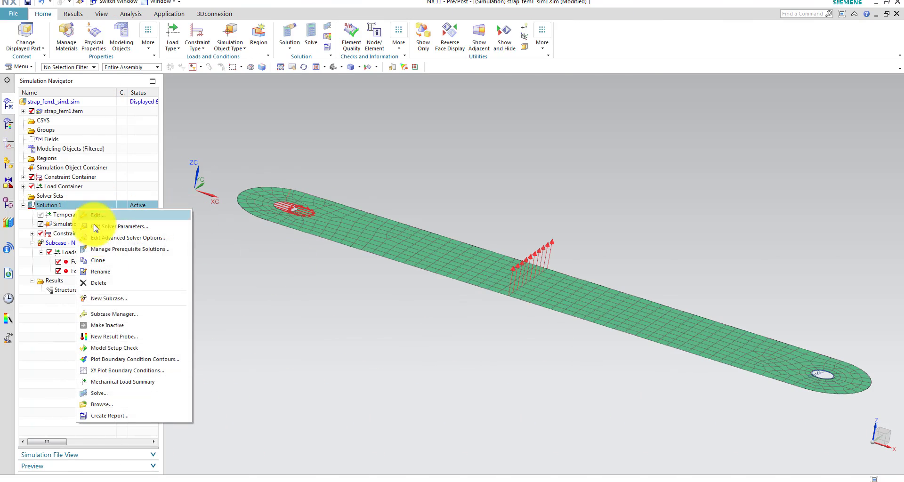
pyautogui.click(106, 395)
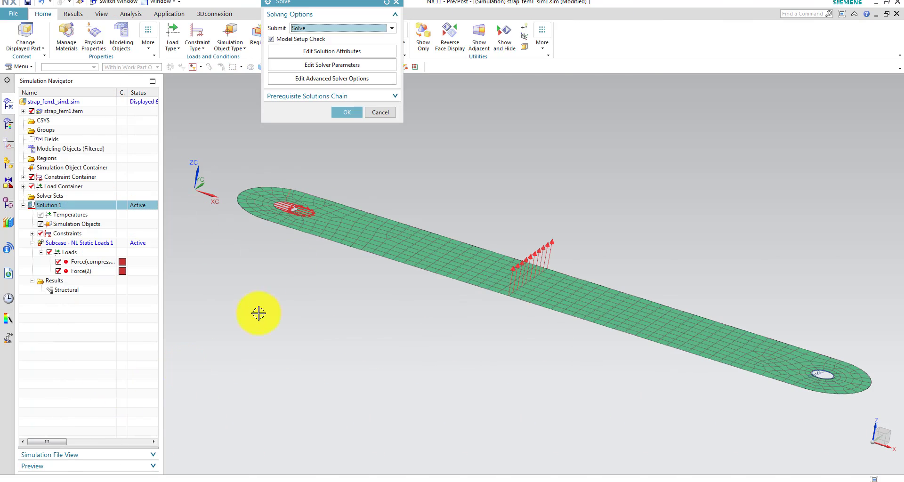
pyautogui.moveTo(363, 5); pyautogui.dragTo(409, 99)
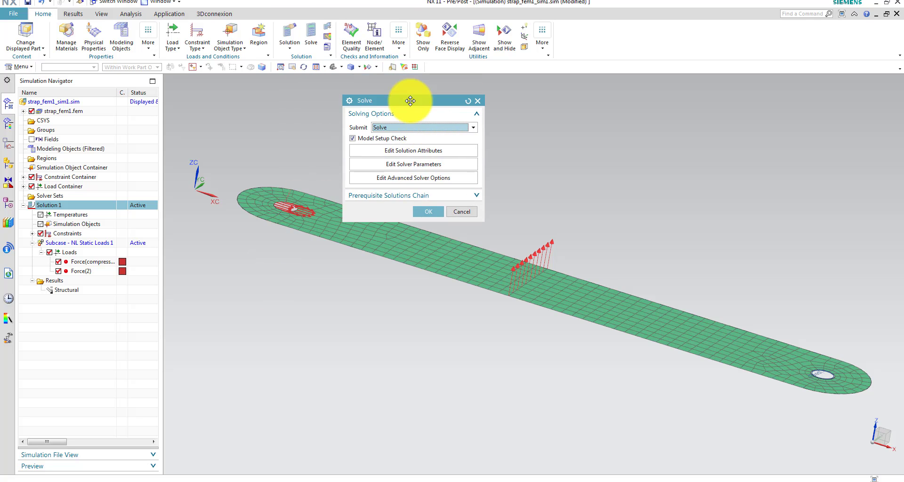
pyautogui.click(426, 212)
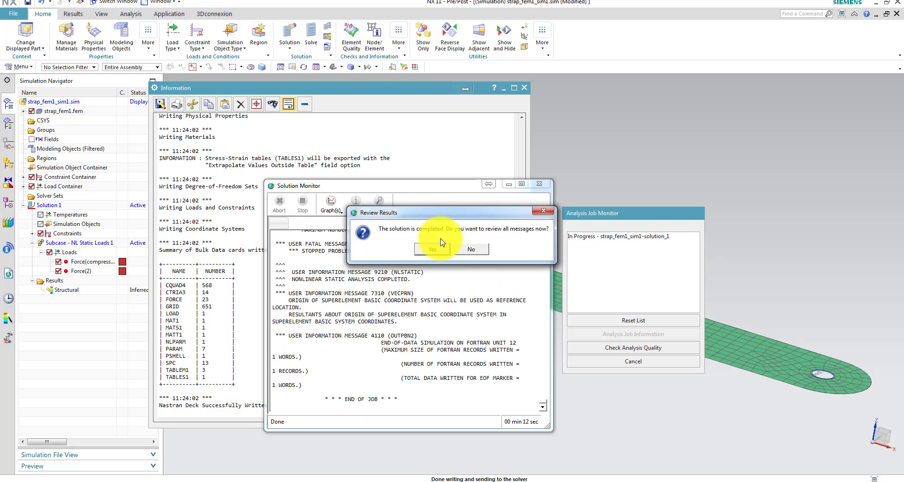
pyautogui.click(469, 248)
pyautogui.click(619, 369)
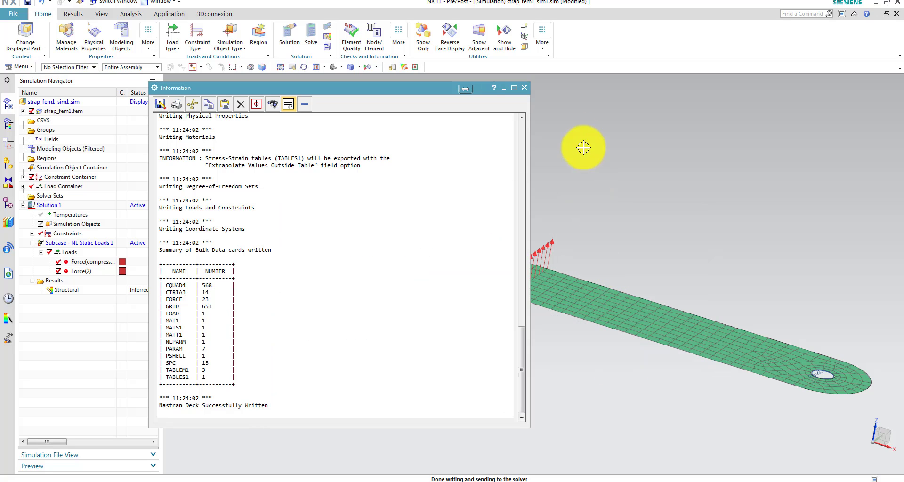
pyautogui.click(524, 87)
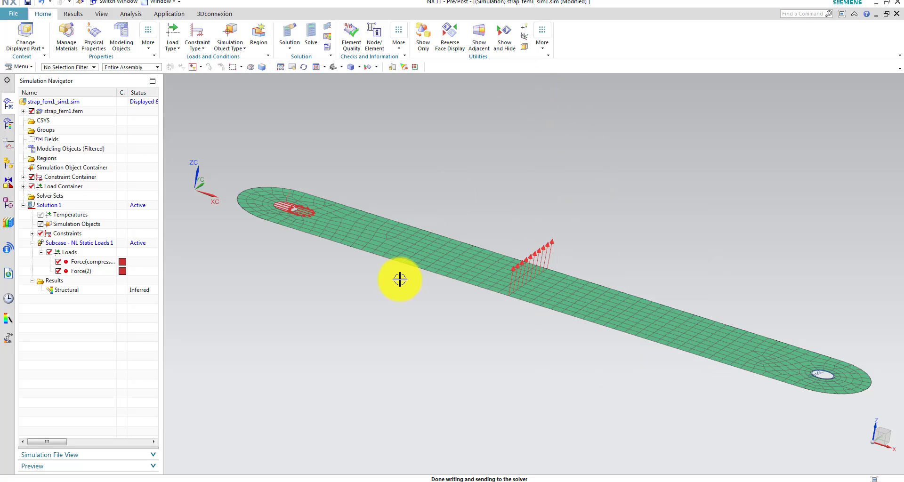
# Open the Structural results and plot the nodal displacement magnitude for Non-Linear Step 1.
pyautogui.doubleClick(66, 290)
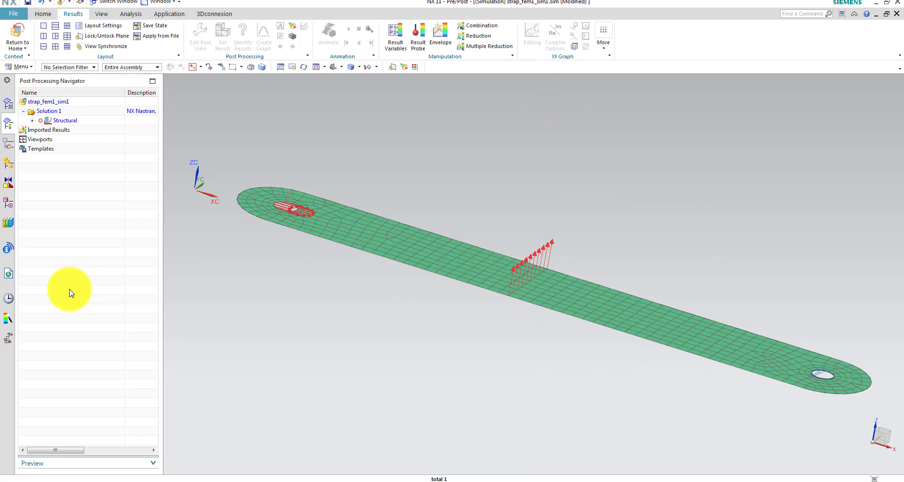
pyautogui.click(32, 120)
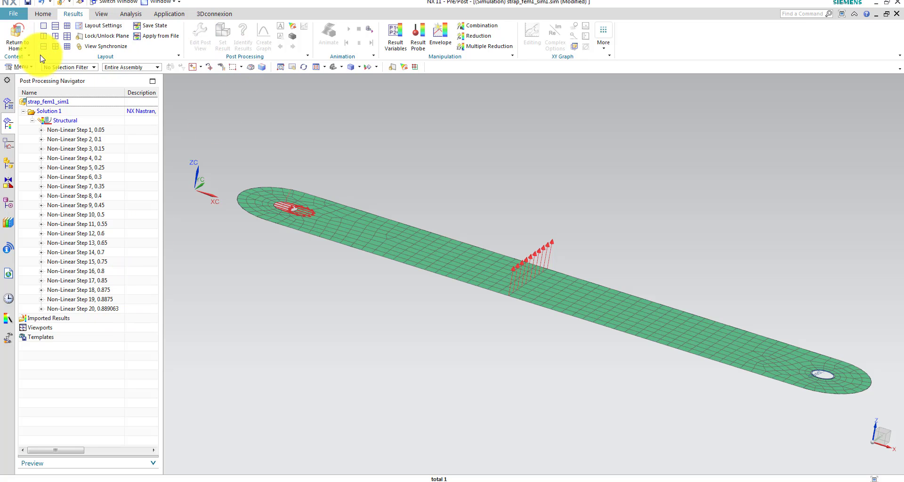
pyautogui.click(41, 130)
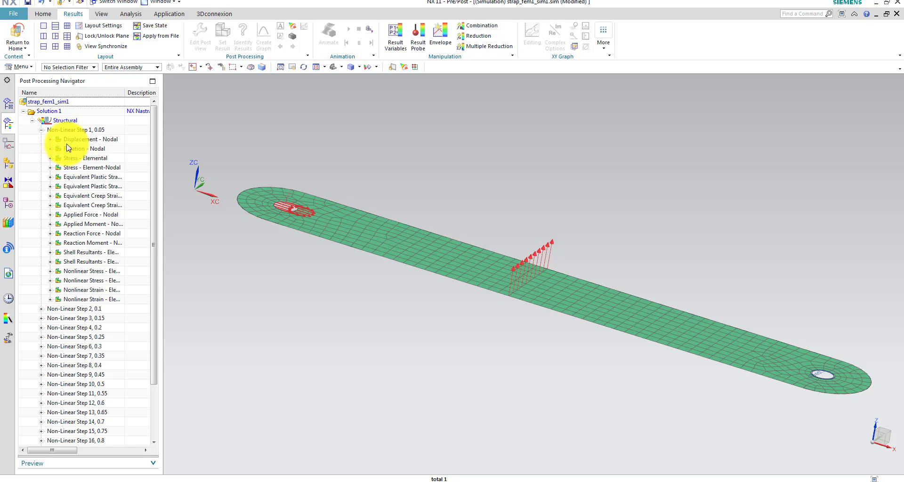
pyautogui.click(50, 139)
pyautogui.doubleClick(76, 177)
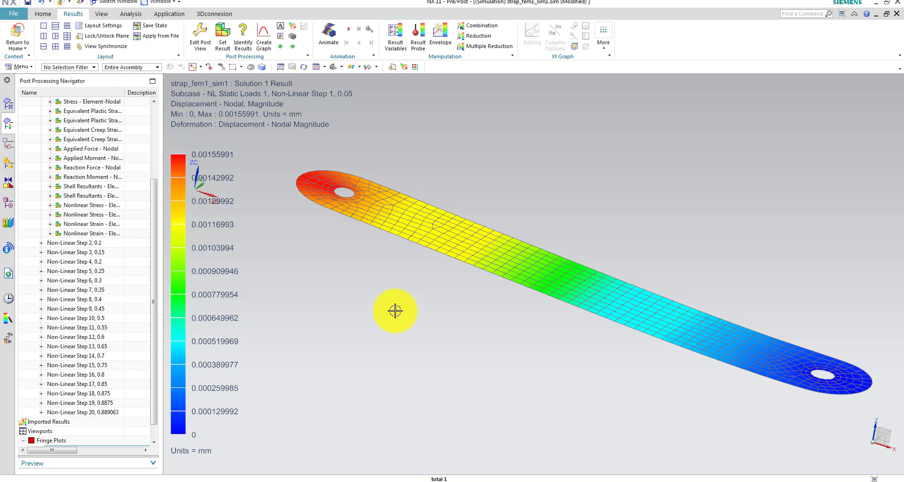
pyautogui.moveTo(394, 311); pyautogui.dragTo(359, 212, button='middle')
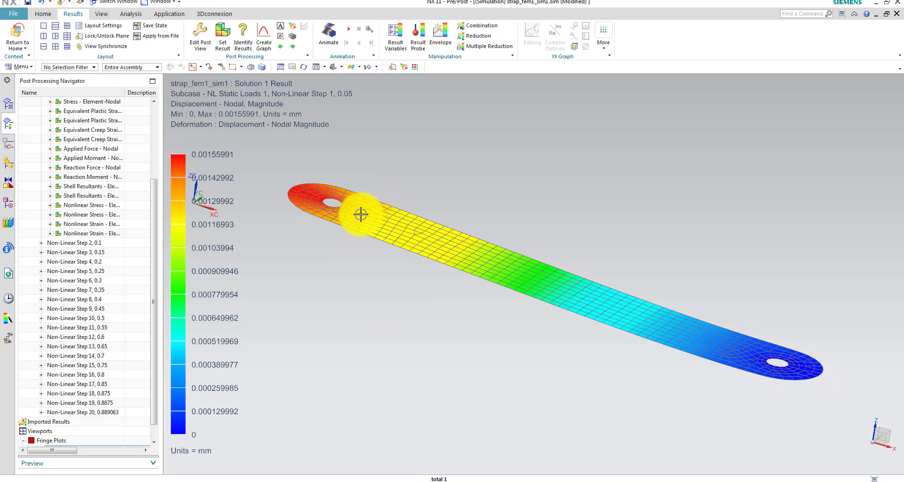
# Animate the displacement plot over the iterations from Non-Linear Step 1 to Non-Linear Step 20, with a step of 1.
pyautogui.click(331, 30)
pyautogui.click(455, 120)
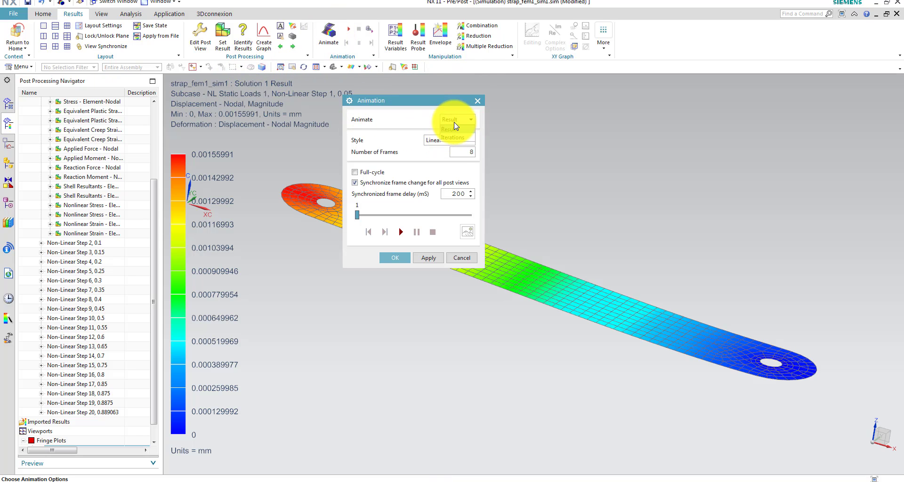
pyautogui.click(453, 137)
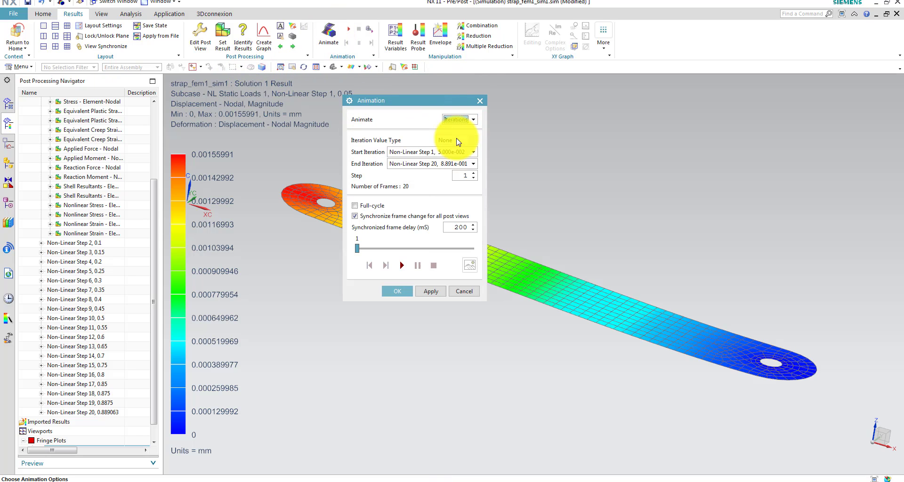
pyautogui.click(401, 266)
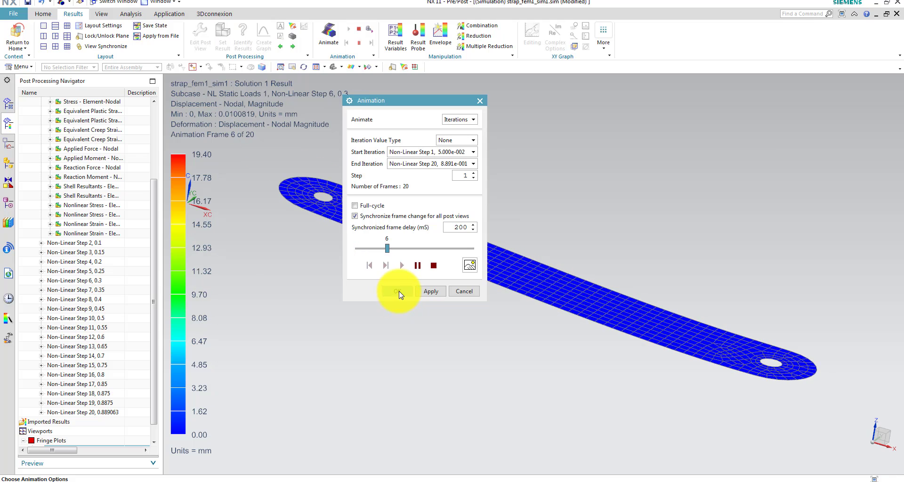
# Run the iteration animation of the displacement plot, and return from the results to the simulation model.
pyautogui.click(398, 292)
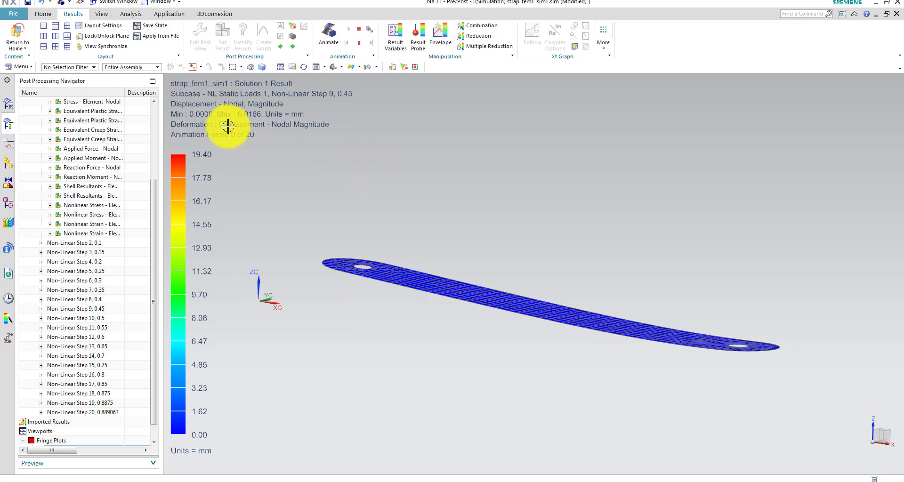
pyautogui.click(14, 32)
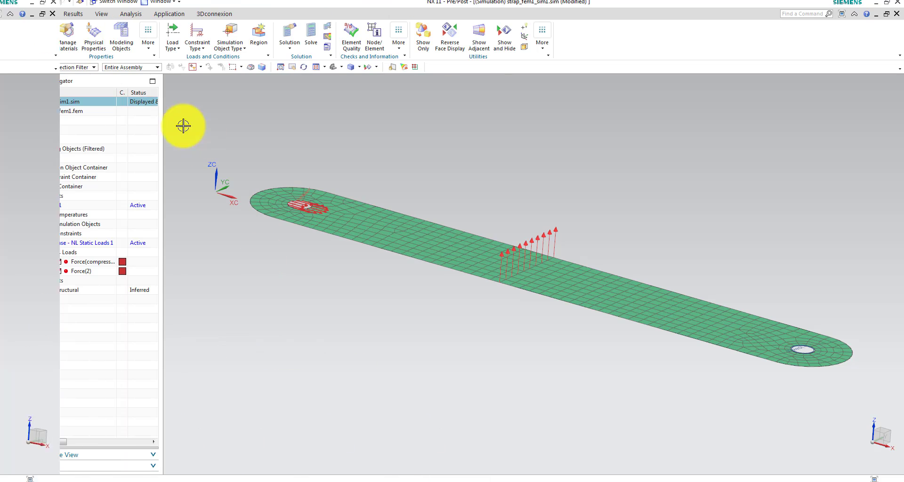
# Start a new solution of type SOL 106 Nonlinear Statics - Global Constraints and enable Large Displacements (LGDISP) in its bulk data.
pyautogui.rightClick(88, 104)
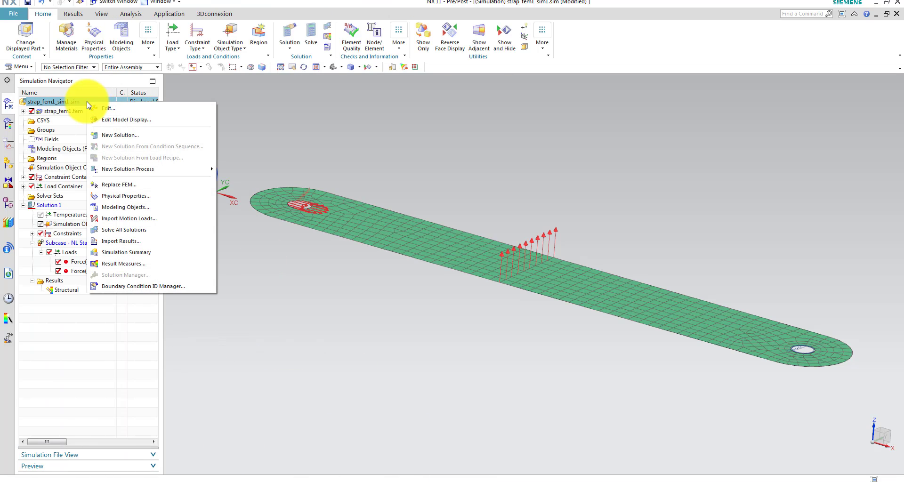
pyautogui.click(120, 135)
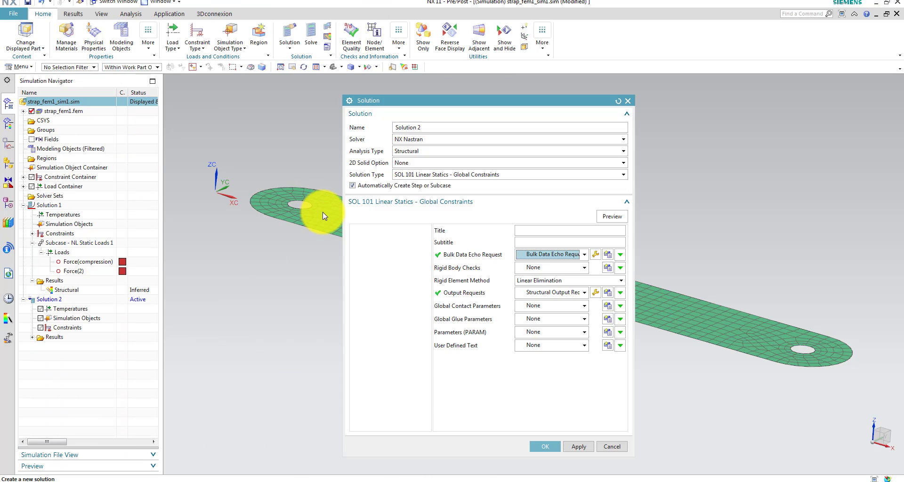
pyautogui.click(447, 175)
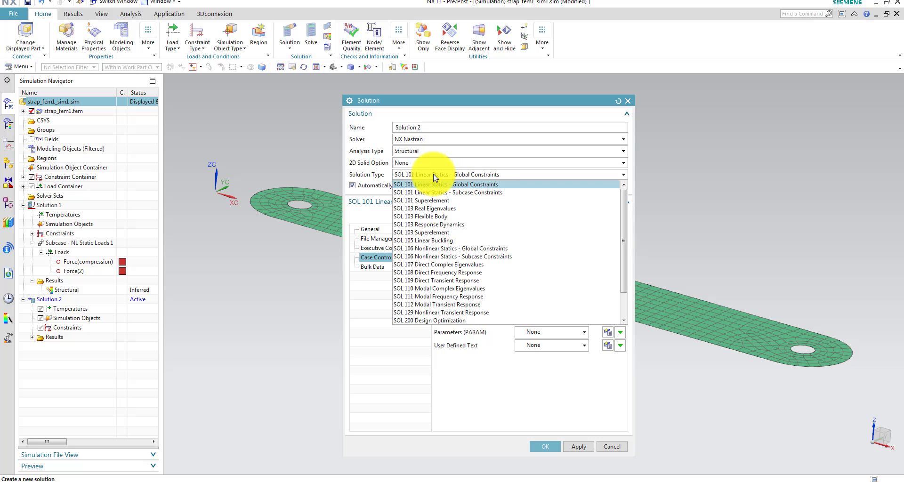
pyautogui.click(454, 249)
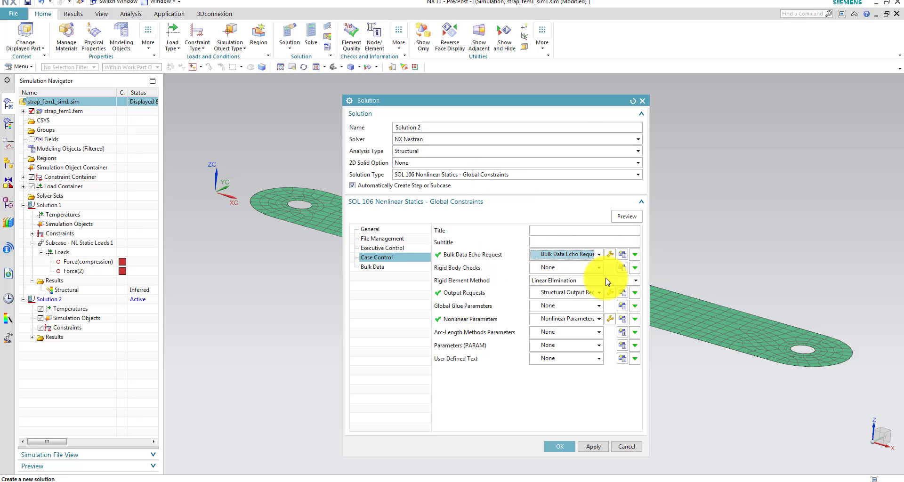
pyautogui.click(372, 266)
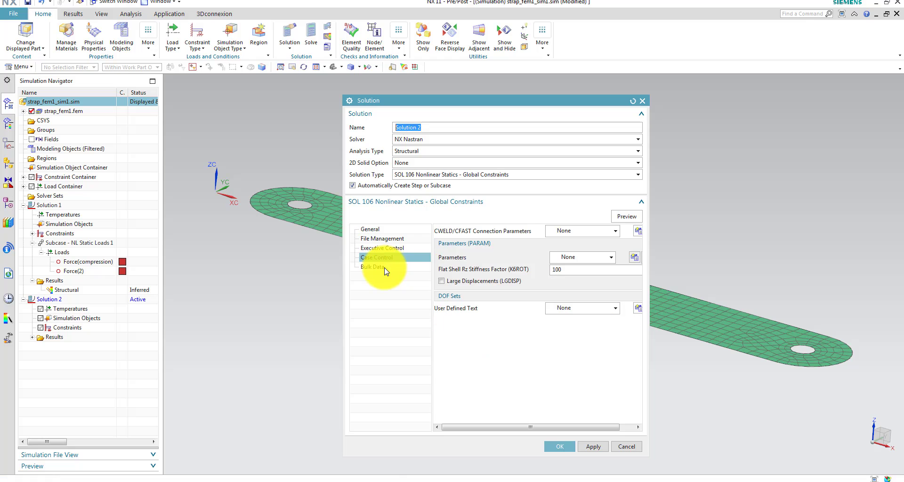
pyautogui.click(442, 283)
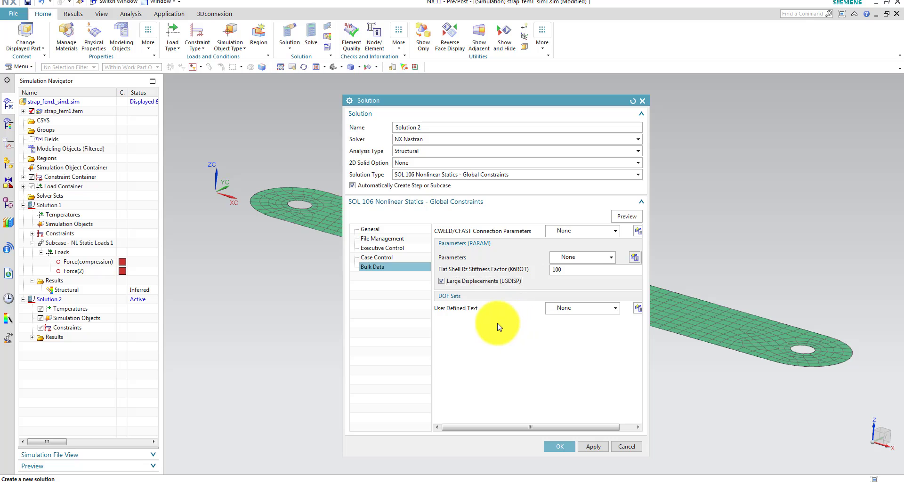
# Check the case control's Nonlinear Parameters1, keeping the intermediate output flag at ALL, and accept the parameters.
pyautogui.click(376, 257)
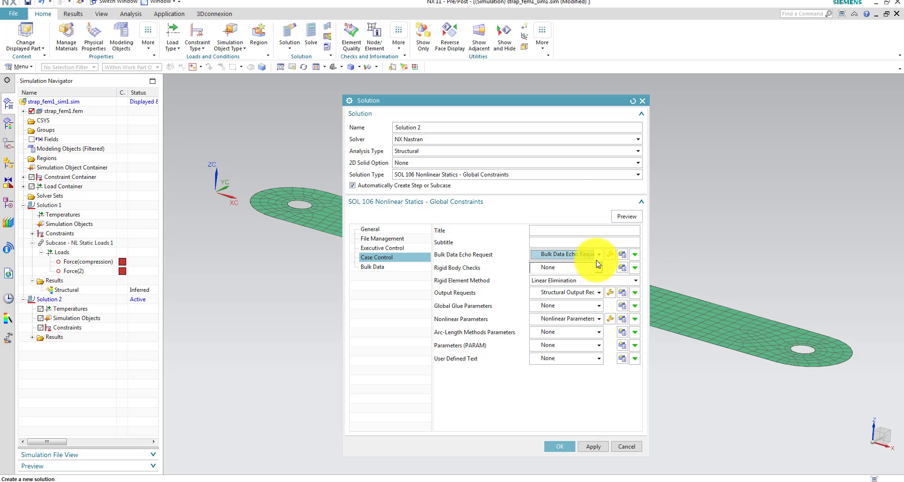
pyautogui.click(611, 320)
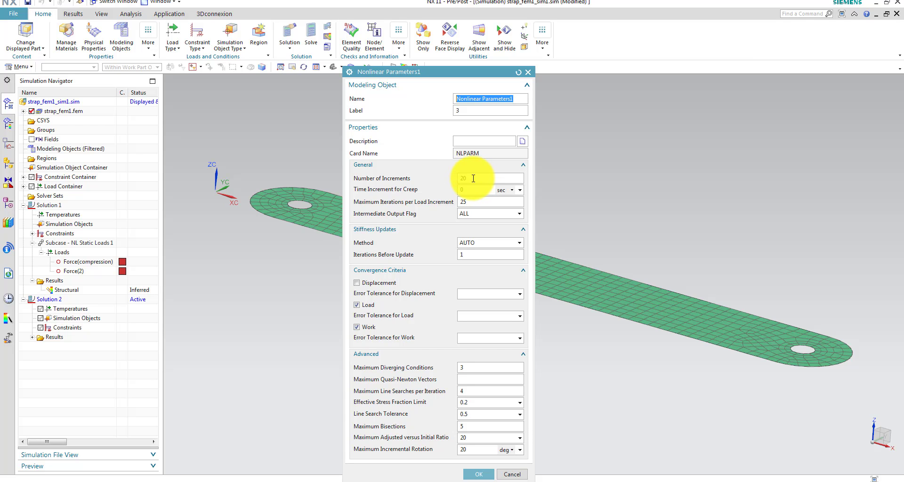
pyautogui.doubleClick(480, 254)
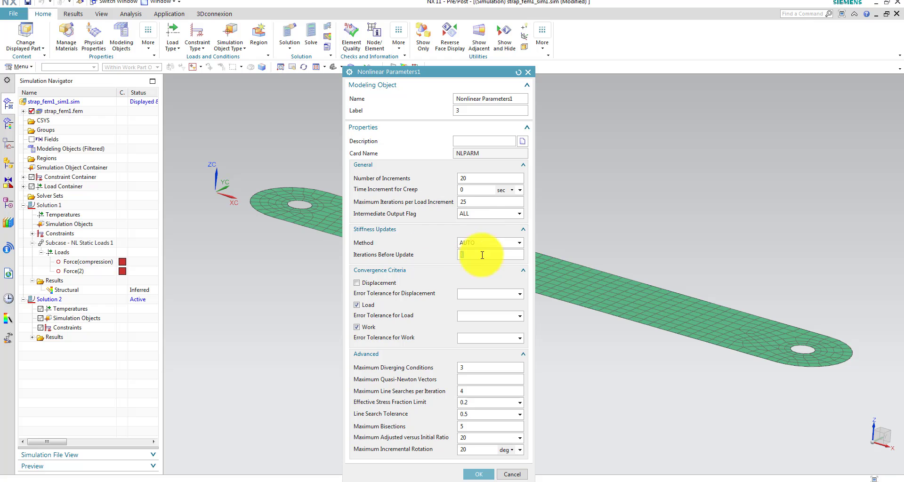
pyautogui.click(477, 216)
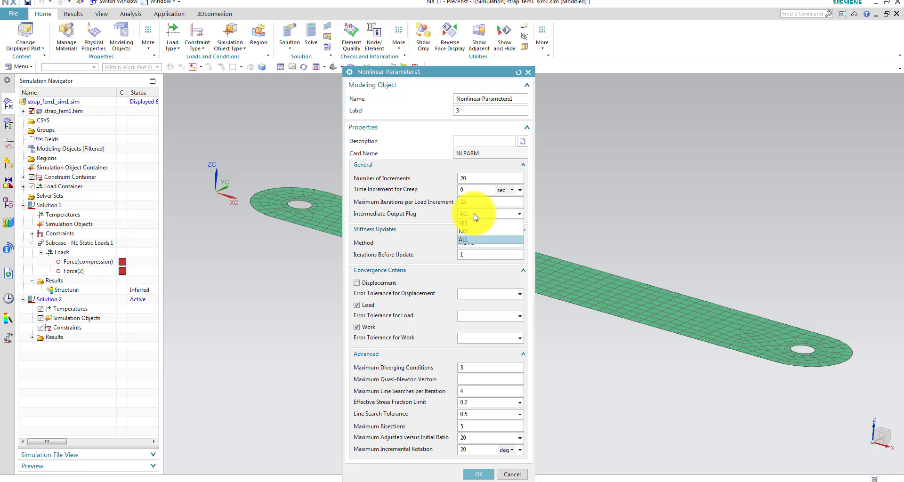
pyautogui.click(473, 222)
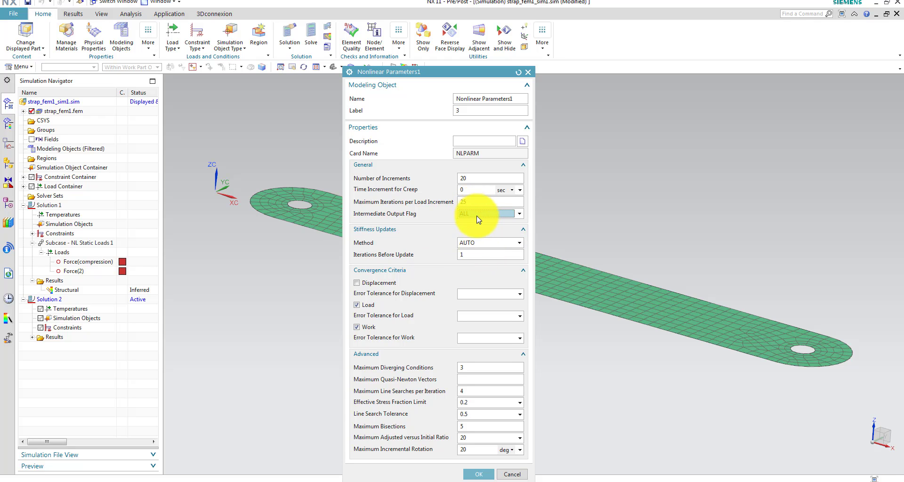
pyautogui.click(476, 473)
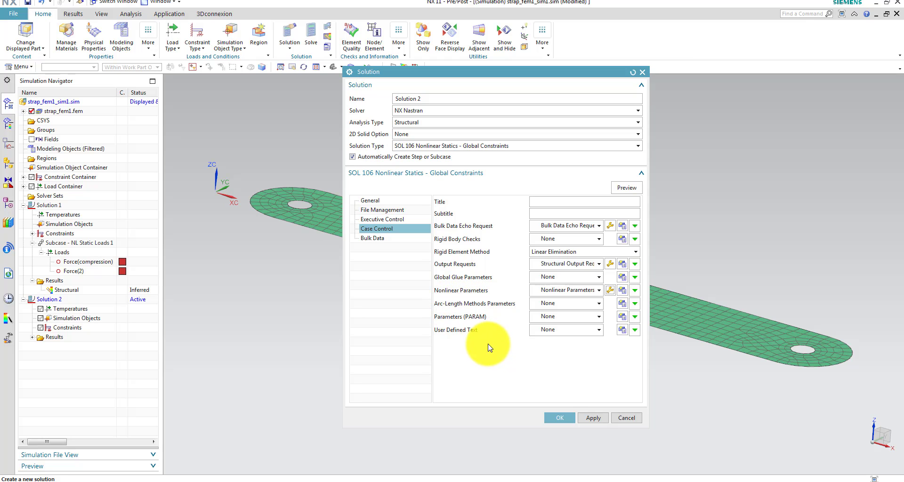
# Name the new solution "Solution Buckling" and create it.
pyautogui.click(565, 418)
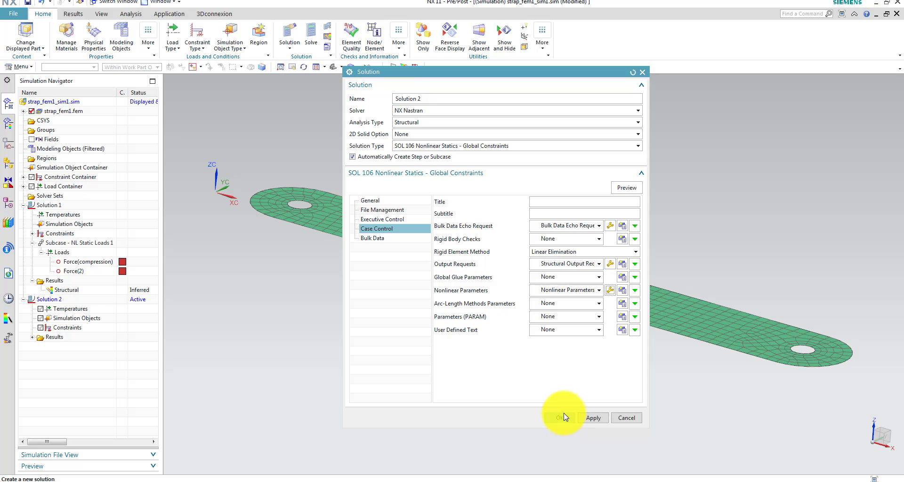
pyautogui.click(446, 99)
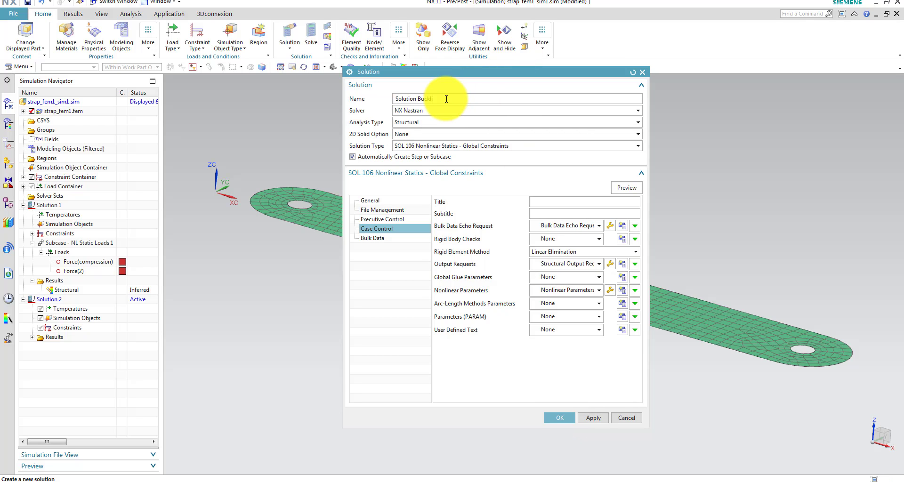
pyautogui.click(558, 418)
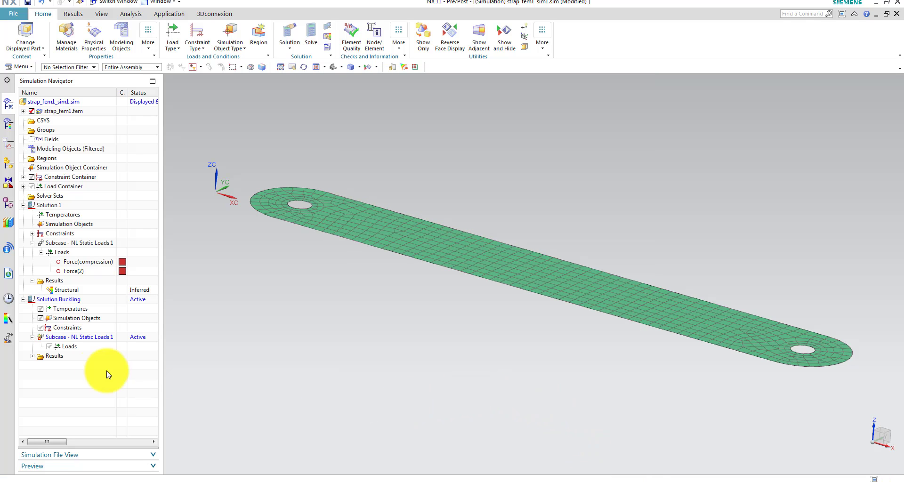
# Edit the subcase of Solution Buckling to use Structural Output Requests1 and Nonlinear Parameters1.
pyautogui.click(73, 340)
pyautogui.rightClick(72, 339)
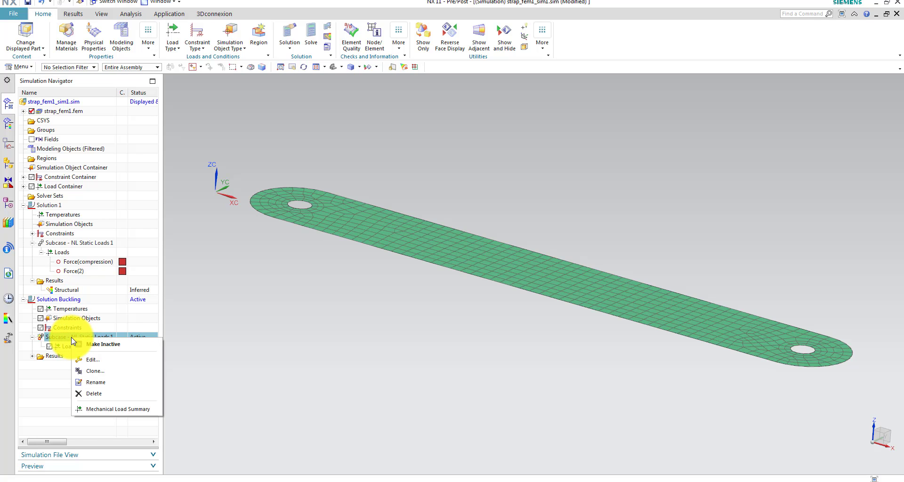
pyautogui.click(94, 360)
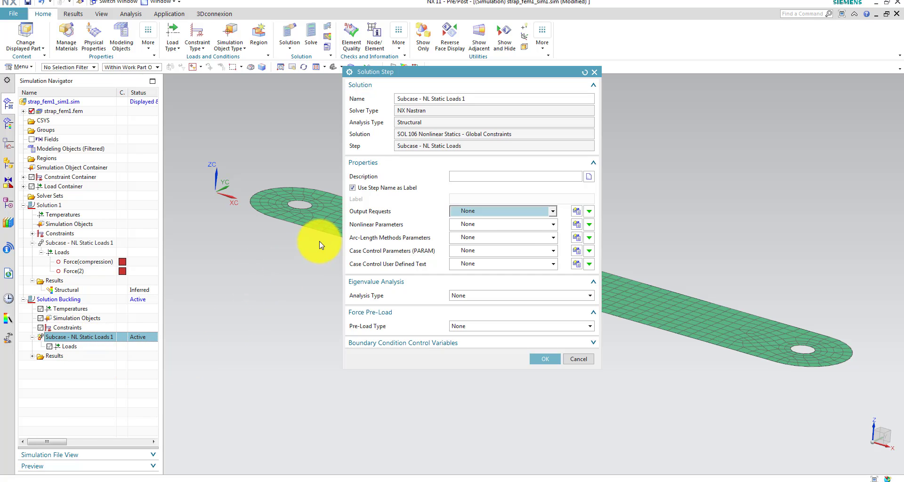
pyautogui.click(546, 211)
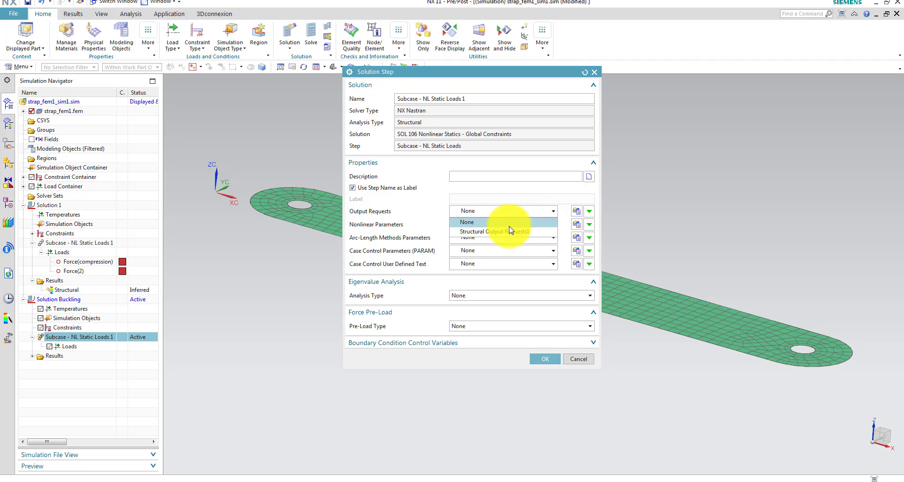
pyautogui.click(507, 231)
pyautogui.click(554, 228)
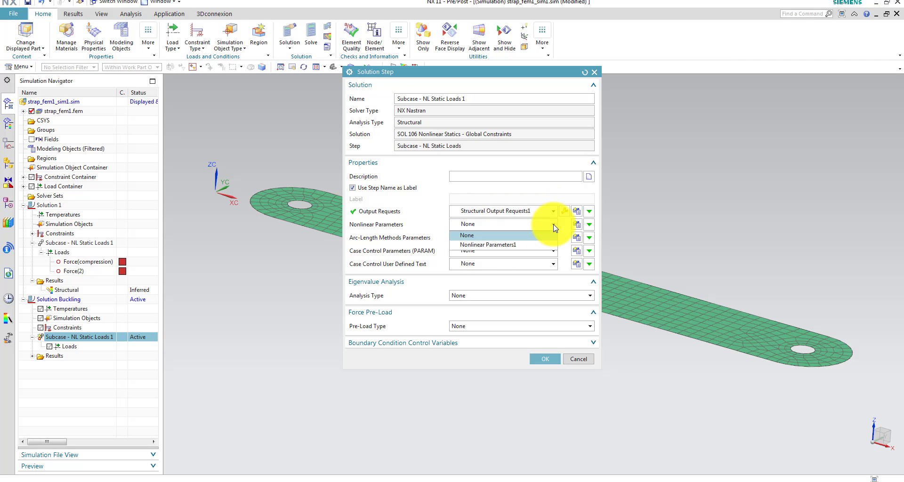
pyautogui.click(553, 242)
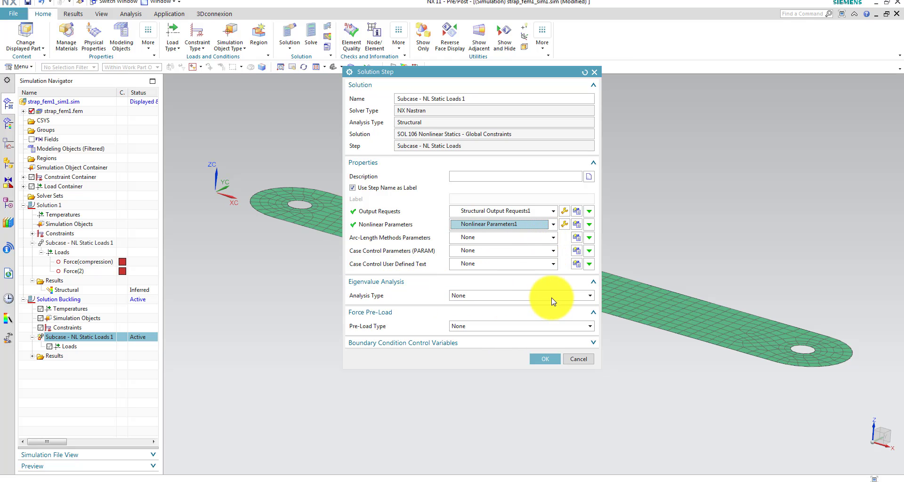
# Set the subcase's eigenvalue analysis type to Buckling and accept the subcase settings.
pyautogui.click(587, 296)
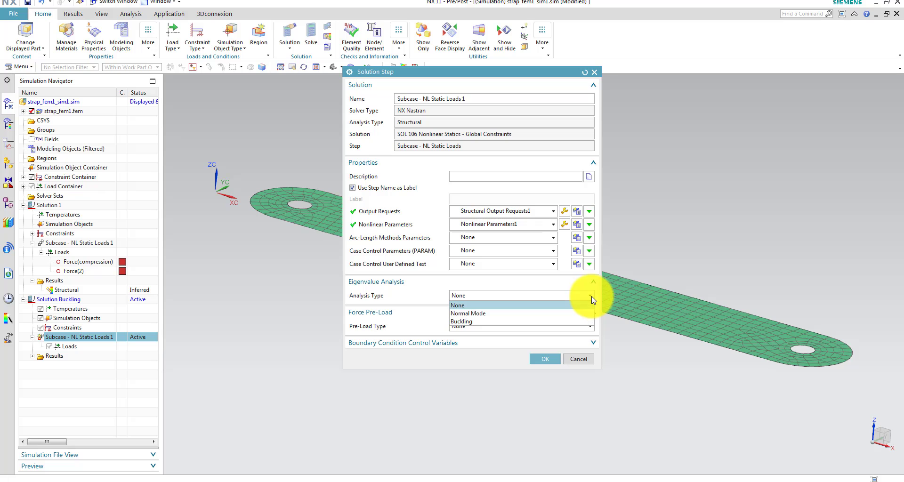
pyautogui.click(501, 322)
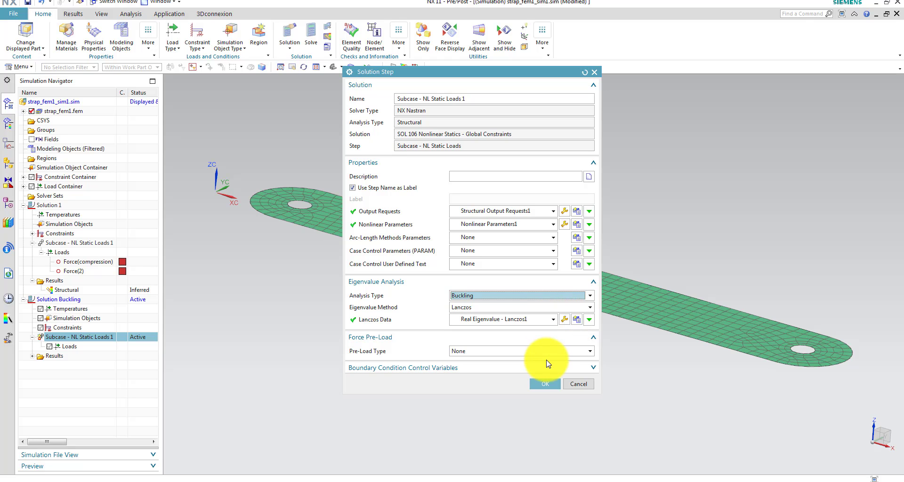
pyautogui.click(543, 384)
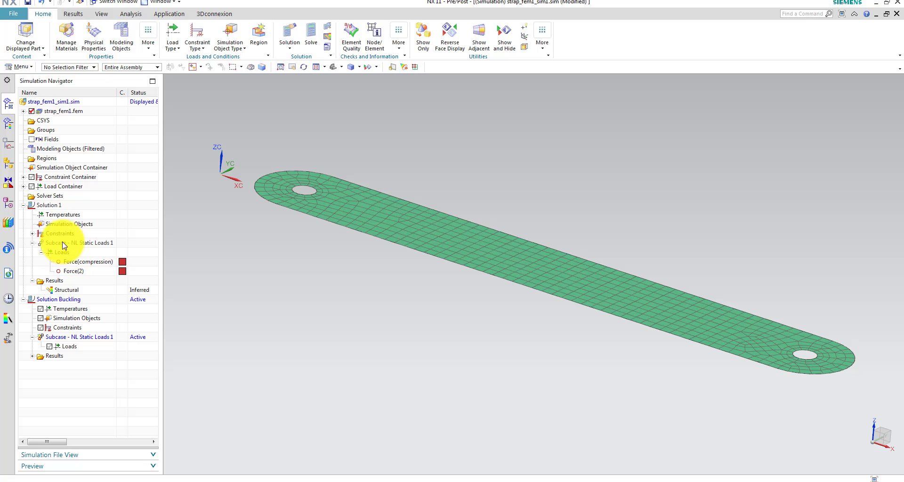
# Add the Fixed(1) constraint from Solution 1 to the constraints of Solution Buckling.
pyautogui.click(33, 233)
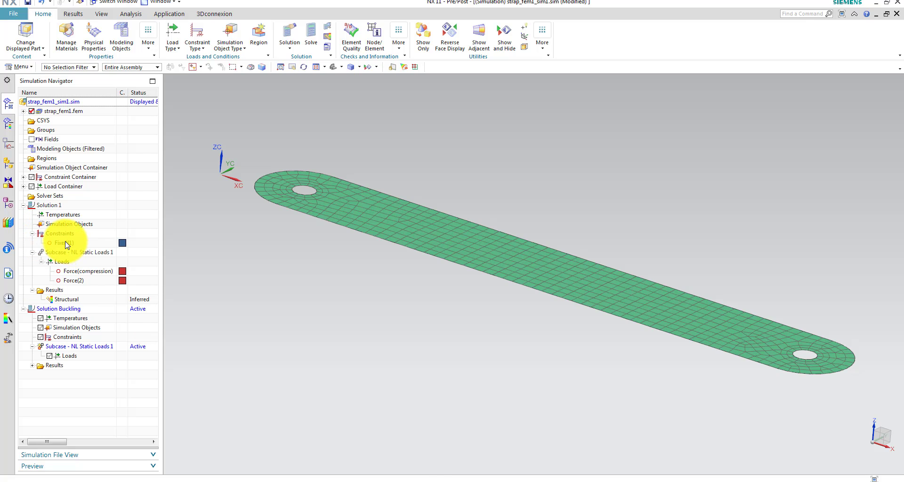
pyautogui.click(65, 243)
pyautogui.moveTo(64, 243); pyautogui.dragTo(69, 337)
pyautogui.scroll(1, 777, 367)
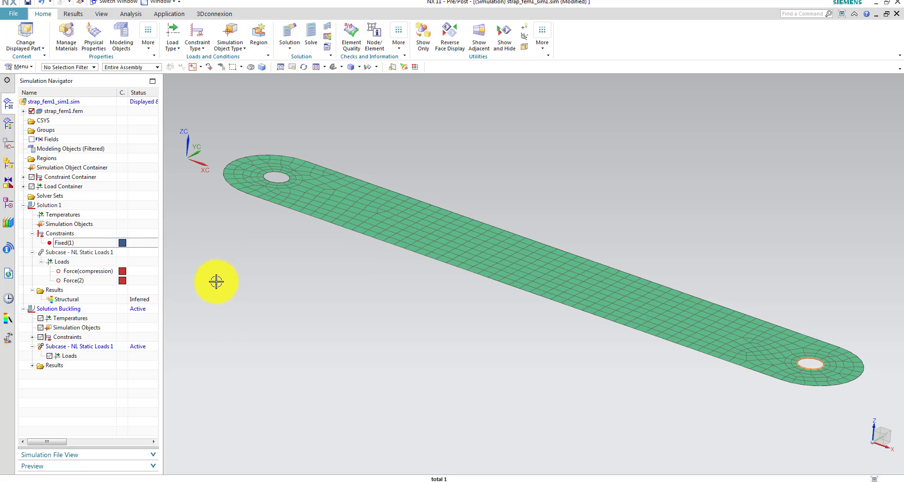
pyautogui.keyDown('shift'); pyautogui.moveTo(216, 280); pyautogui.dragTo(249, 284, button='middle'); pyautogui.keyUp('shift')
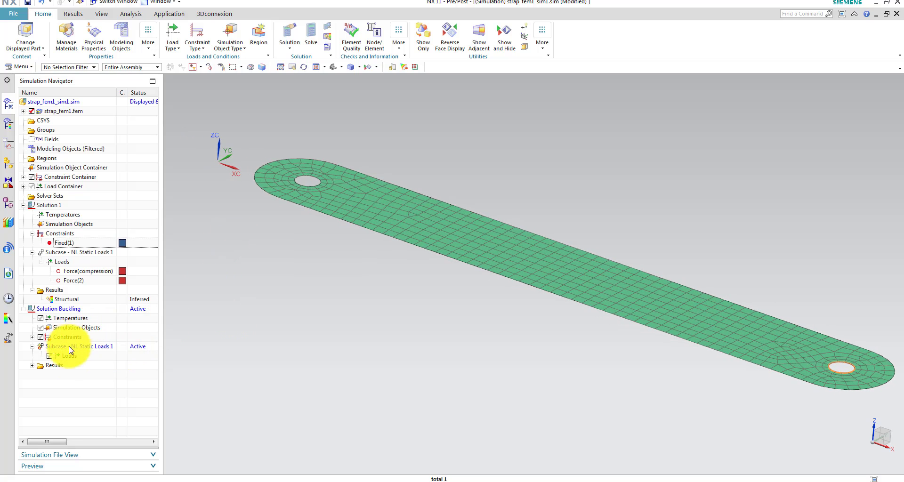
# Add Force(compression) and Force(2) from Solution 1 to the loads of the Solution Buckling subcase.
pyautogui.click(76, 272)
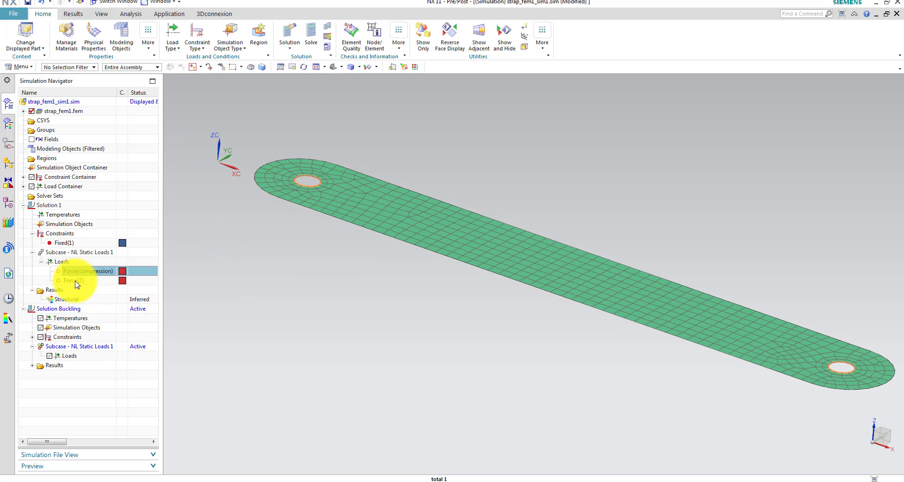
pyautogui.keyDown('ctrl'); pyautogui.click(75, 283); pyautogui.keyUp('ctrl')
pyautogui.moveTo(72, 270); pyautogui.dragTo(68, 358)
pyautogui.click(41, 356)
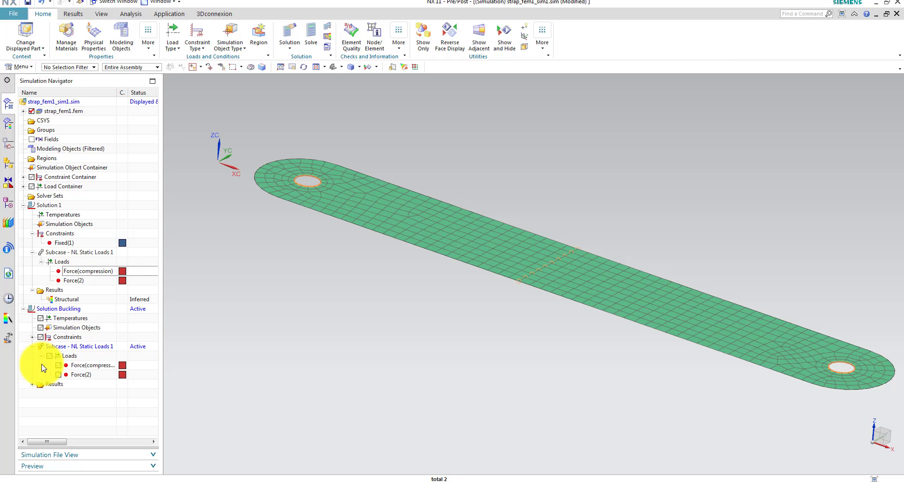
# Apply the Expanded boundary condition display to Force(compression) in the Solution Buckling subcase.
pyautogui.click(85, 367)
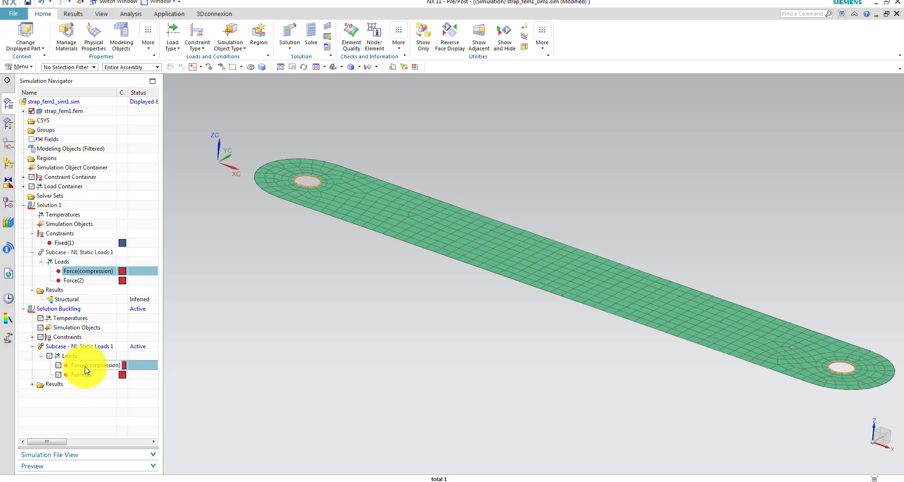
pyautogui.rightClick(96, 369)
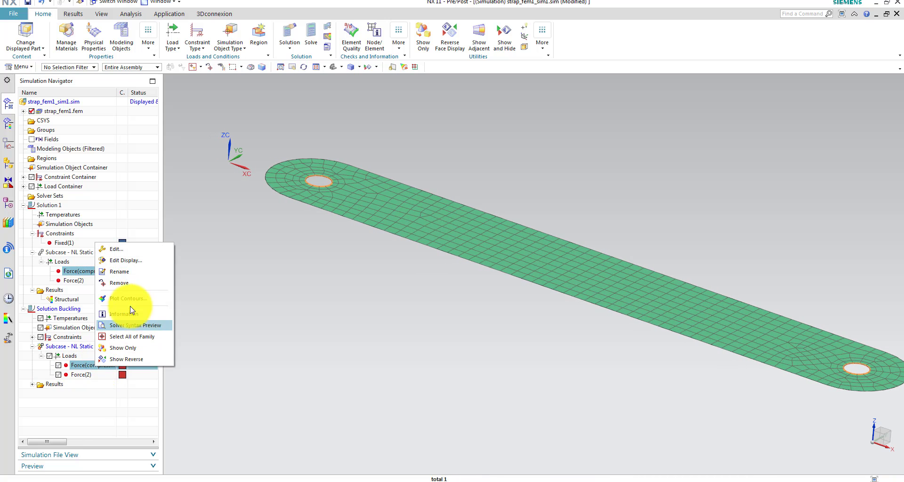
pyautogui.click(125, 260)
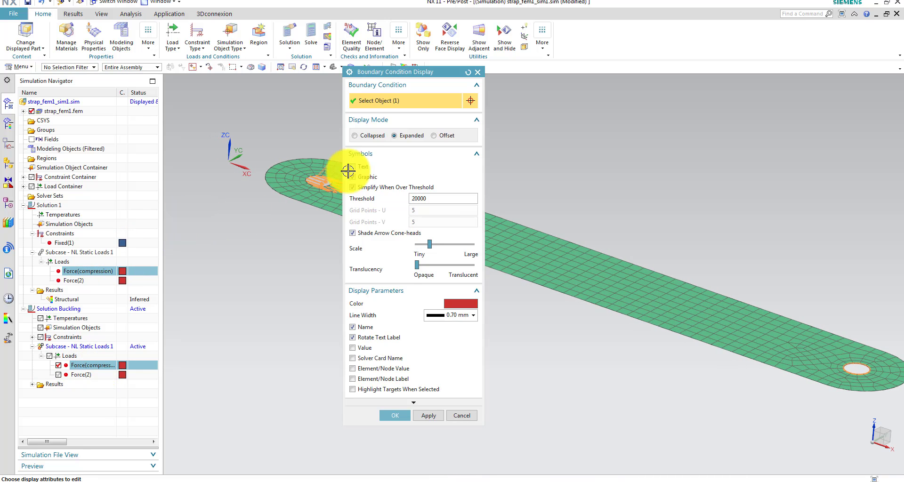
pyautogui.click(428, 415)
pyautogui.click(395, 415)
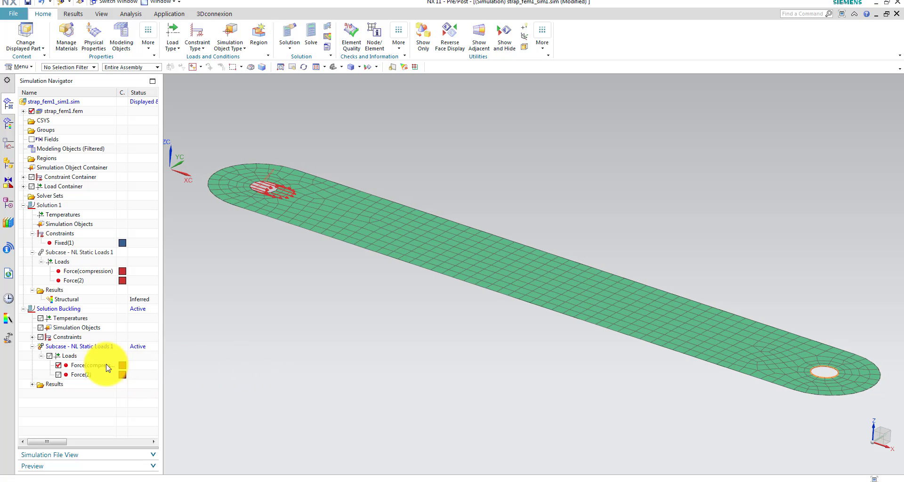
# Change the magnitude of Force(compression) in the Solution Buckling subcase and accept the load.
pyautogui.click(86, 365)
pyautogui.doubleClick(87, 366)
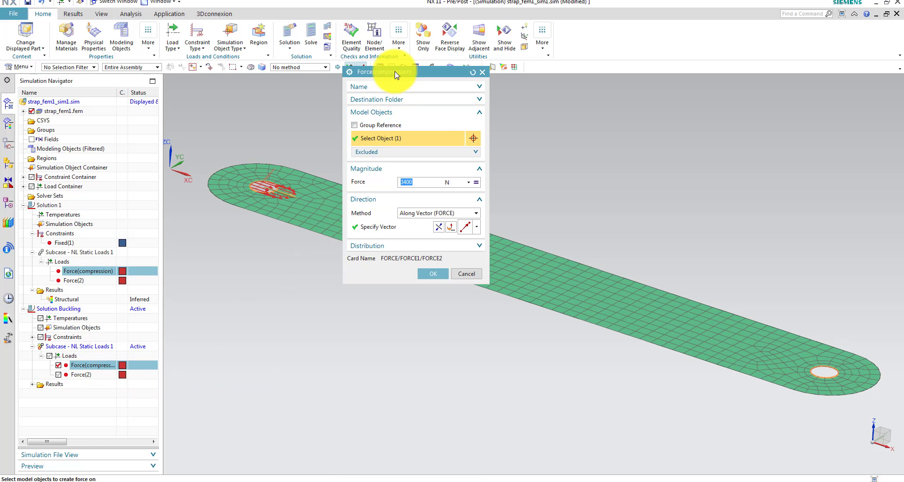
pyautogui.moveTo(397, 73); pyautogui.dragTo(330, 203)
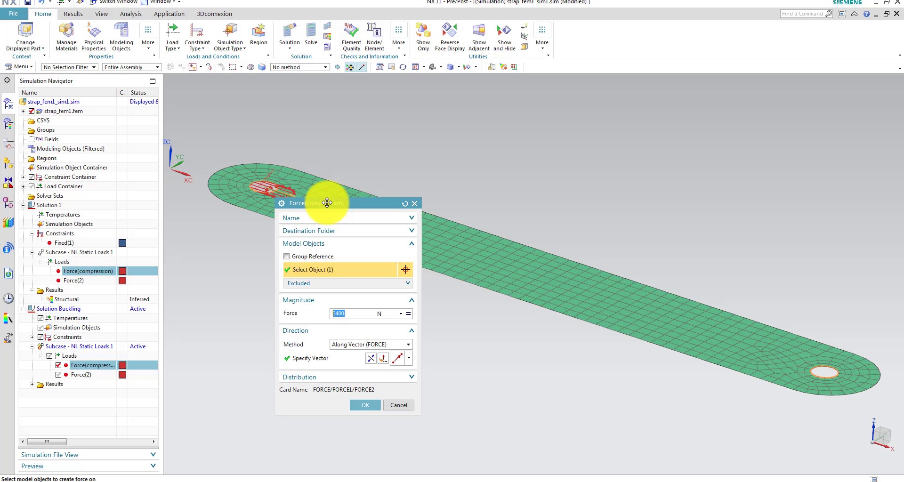
pyautogui.click(350, 312)
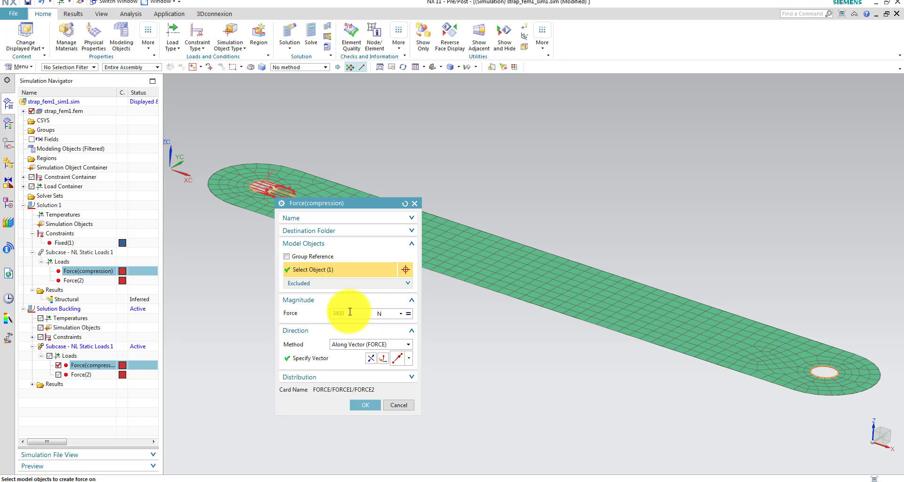
pyautogui.press('BackSpace')
pyautogui.press('BackSpace')
pyautogui.press('BackSpace')
pyautogui.press('BackSpace')
pyautogui.click(367, 406)
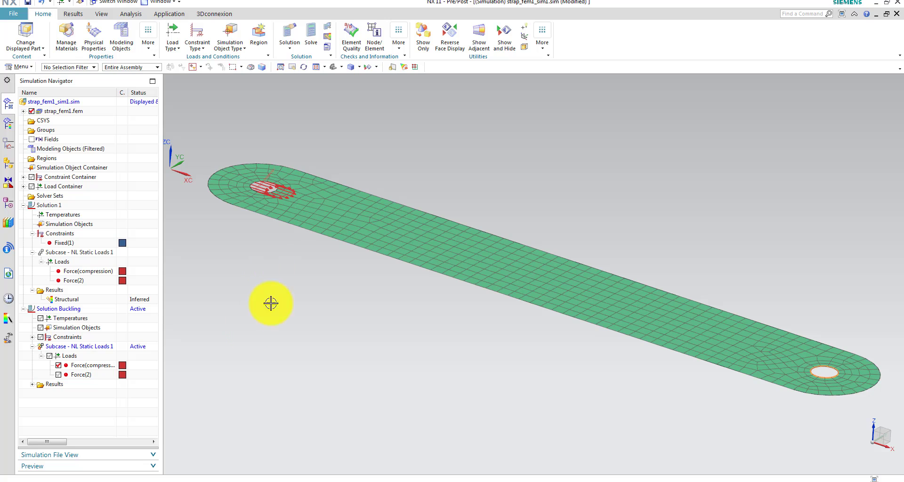
pyautogui.moveTo(282, 348); pyautogui.dragTo(155, 343, button='middle')
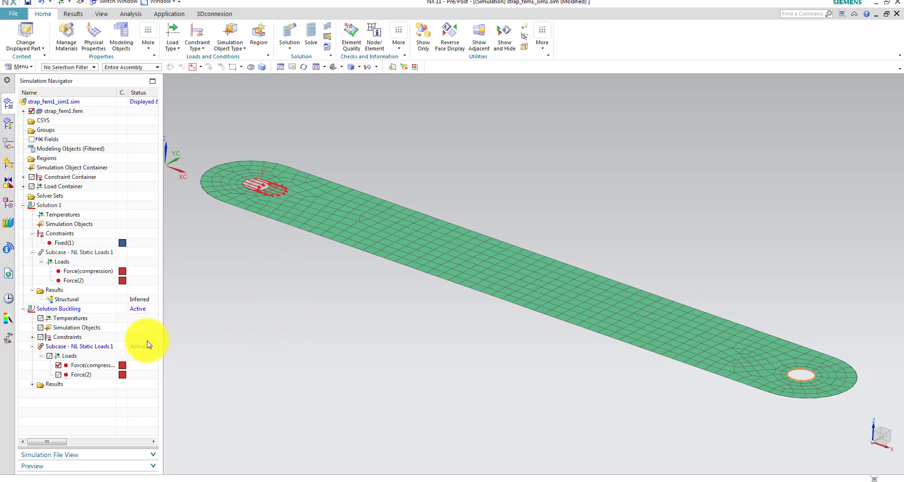
pyautogui.rightClick(72, 310)
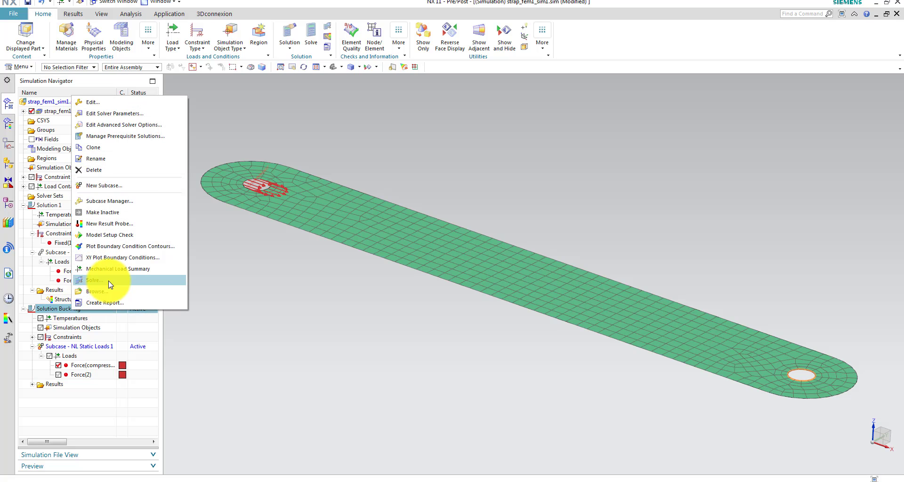
pyautogui.click(109, 281)
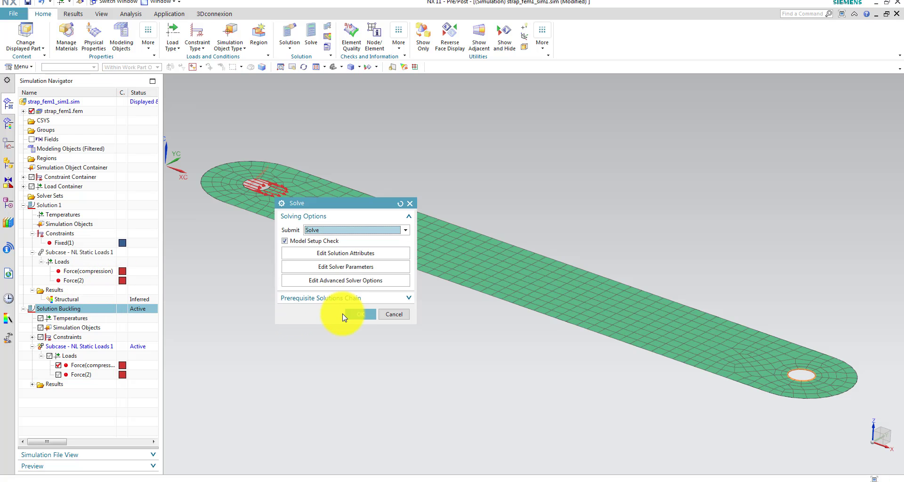
pyautogui.click(386, 314)
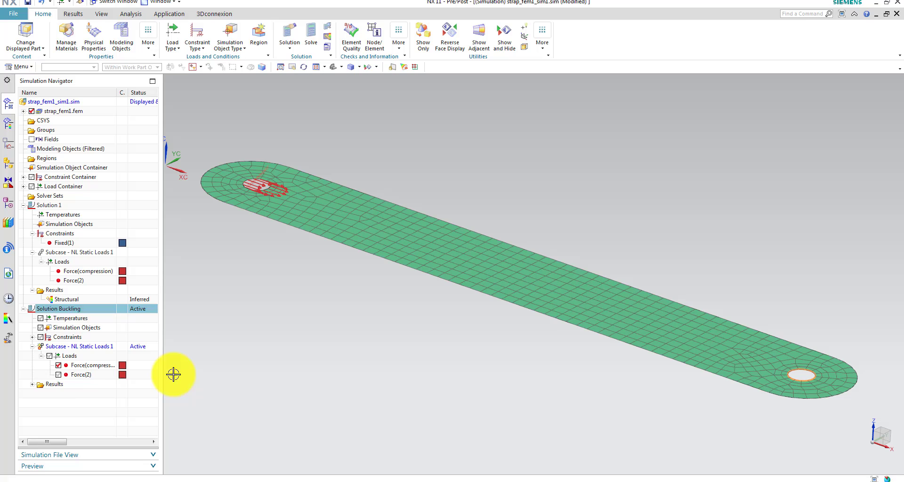
# Turn on the display of all loads and the Fixed(1) constraint of Solution Buckling.
pyautogui.click(49, 360)
pyautogui.click(32, 337)
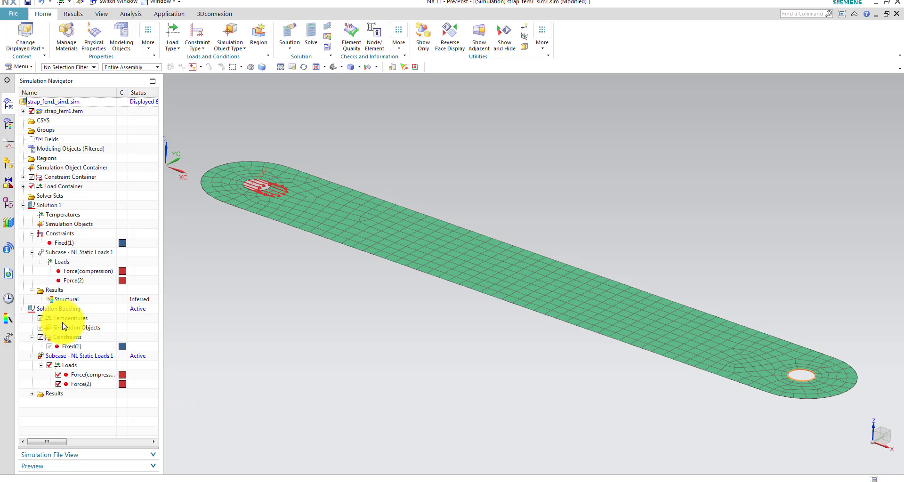
pyautogui.click(49, 346)
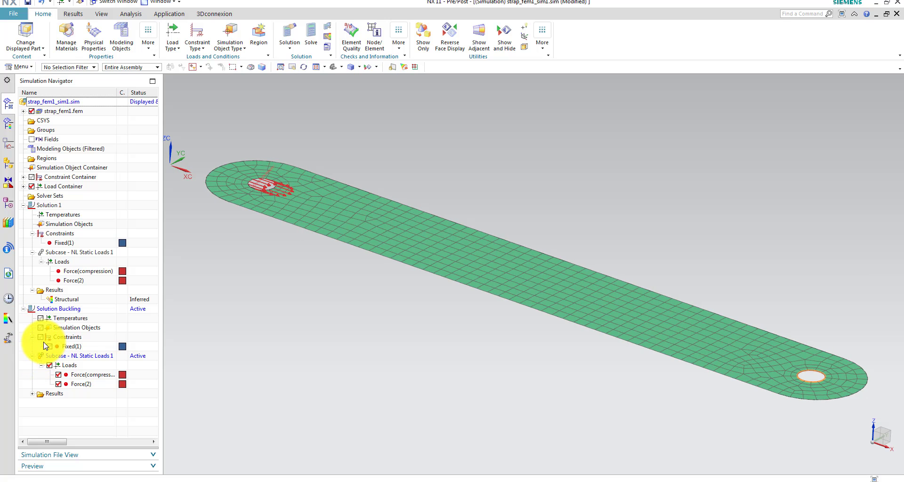
pyautogui.click(41, 337)
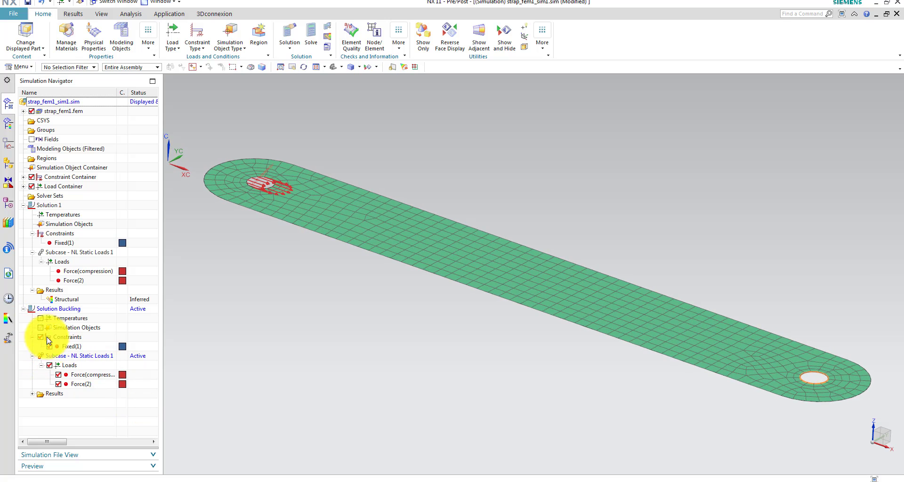
# Solve Solution Buckling with the existing solving options.
pyautogui.click(47, 309)
pyautogui.rightClick(47, 310)
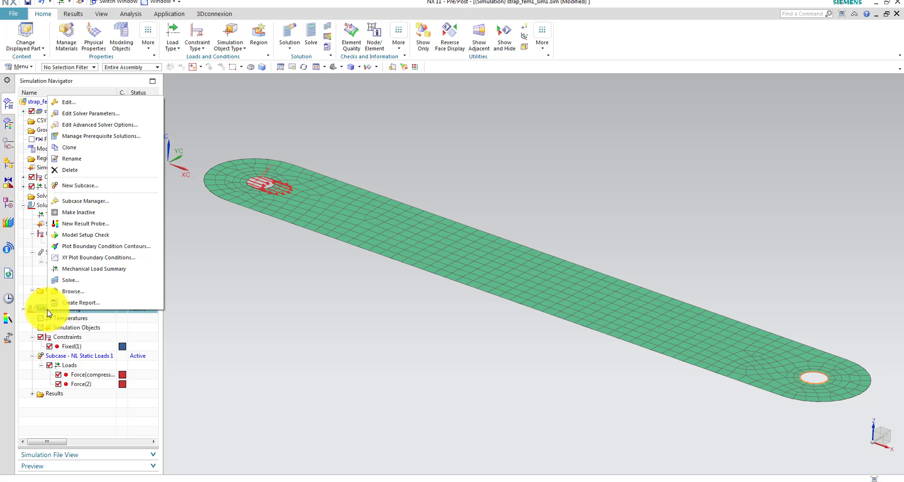
pyautogui.click(89, 280)
pyautogui.click(358, 313)
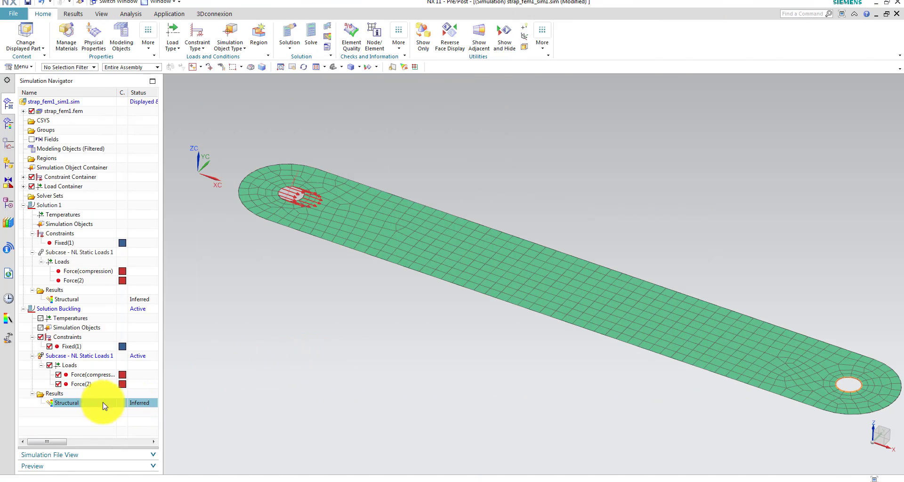
# Open the structural results of Solution Buckling and examine the eigenvalues of Modes 1 to 3.
pyautogui.doubleClick(82, 404)
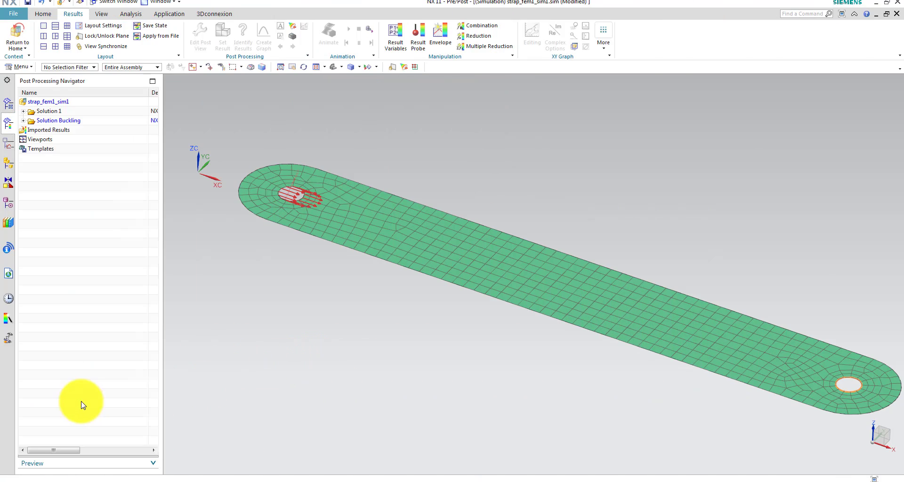
pyautogui.click(23, 120)
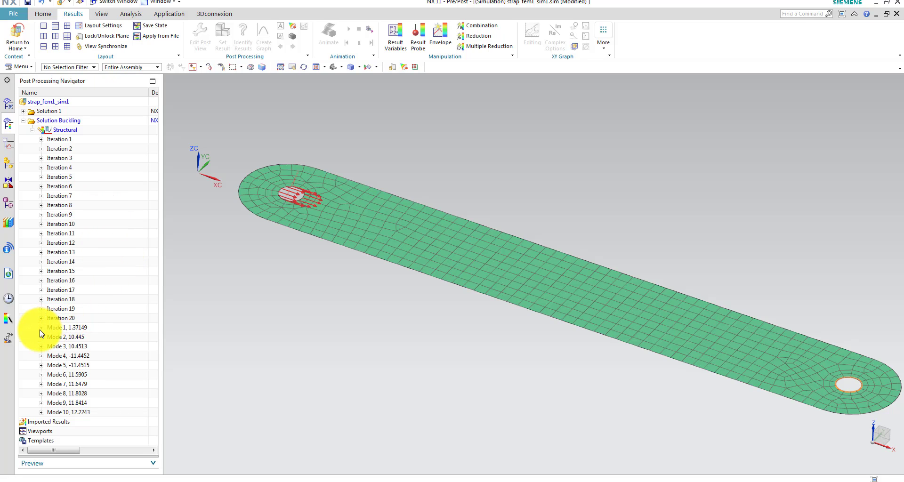
pyautogui.click(75, 330)
pyautogui.click(65, 336)
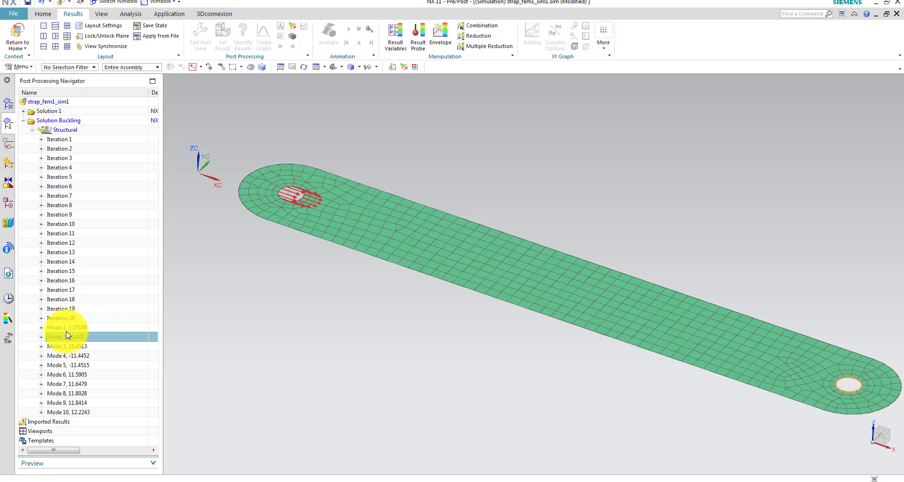
pyautogui.click(63, 346)
pyautogui.click(55, 328)
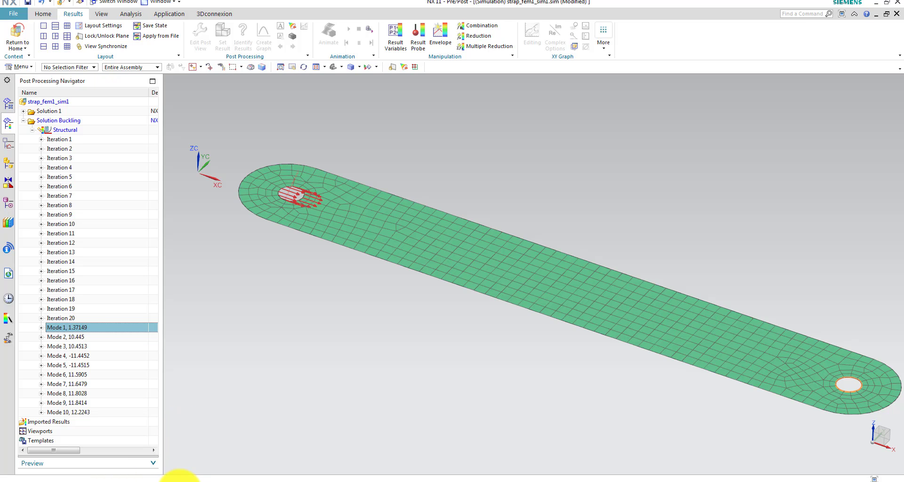
# Switch to the strap_fem1_sim1-solution_buckling F06 file in WordPad, read its critical buckling factor, and return to NX.
pyautogui.moveTo(70, 476)
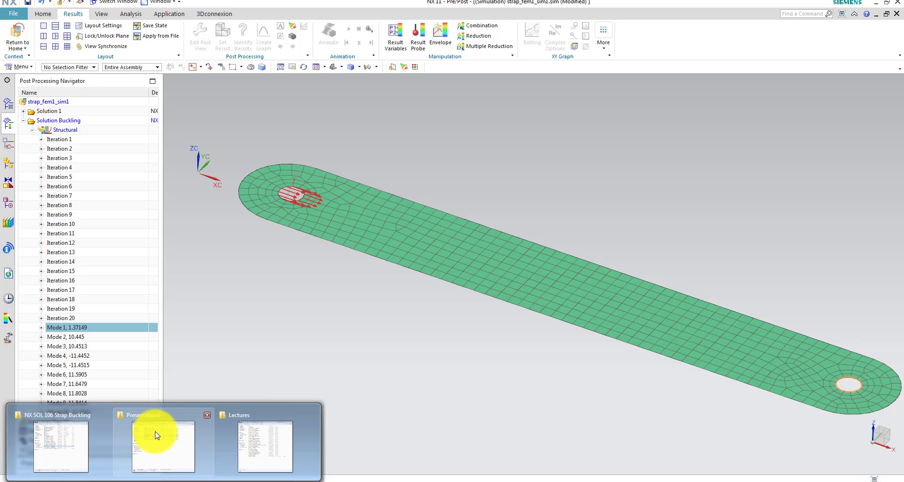
pyautogui.moveTo(153, 438)
pyautogui.click(61, 447)
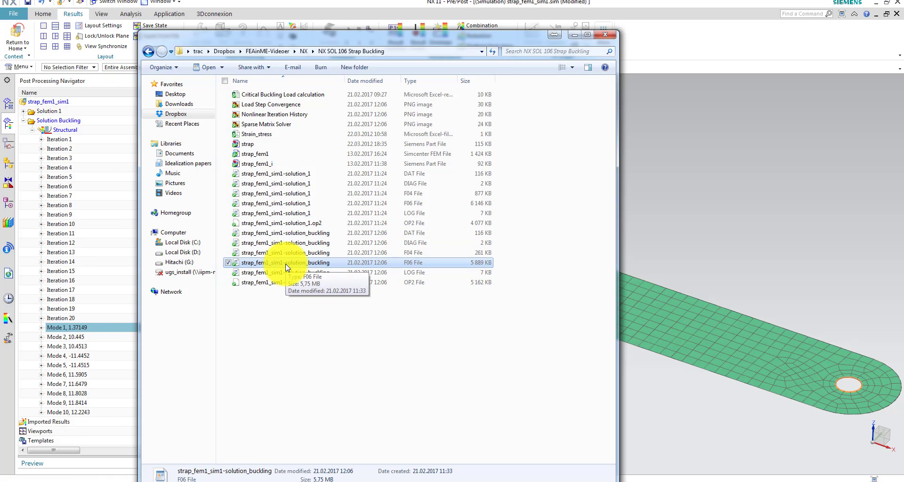
pyautogui.hotkey('alt', 'Tab')
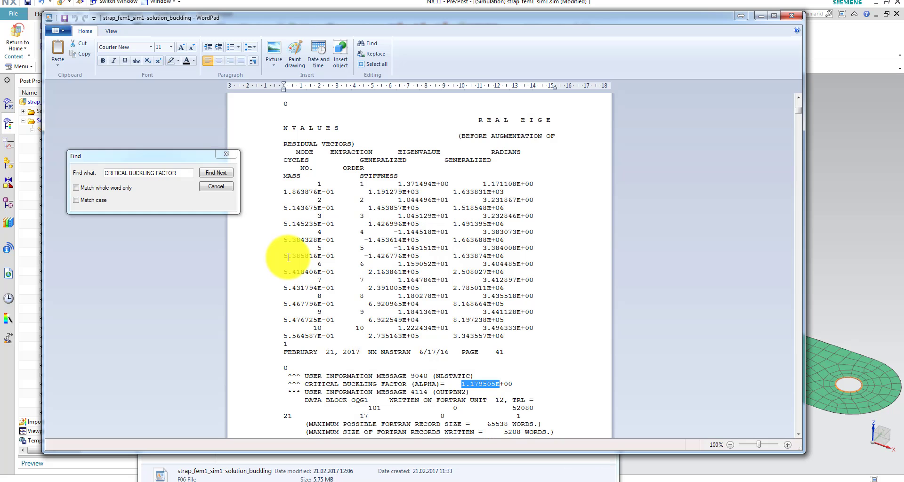
pyautogui.moveTo(174, 159); pyautogui.dragTo(95, 140)
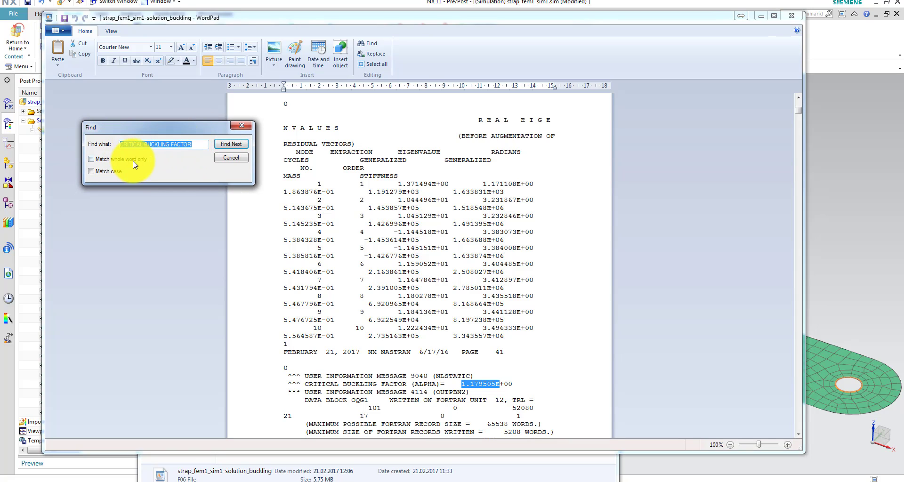
pyautogui.click(395, 386)
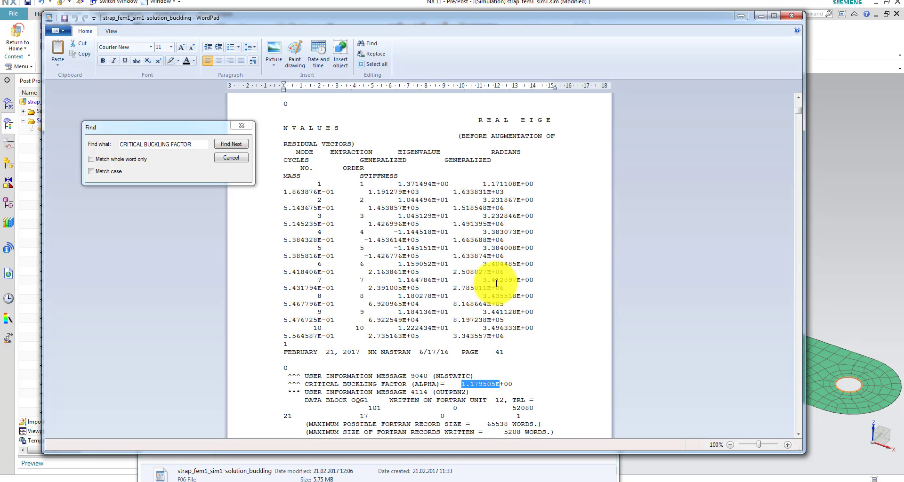
pyautogui.click(791, 19)
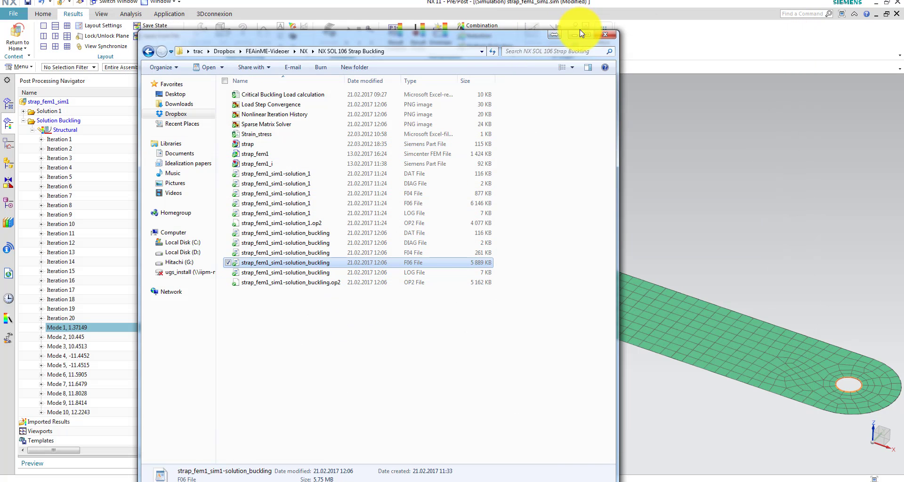
pyautogui.click(576, 36)
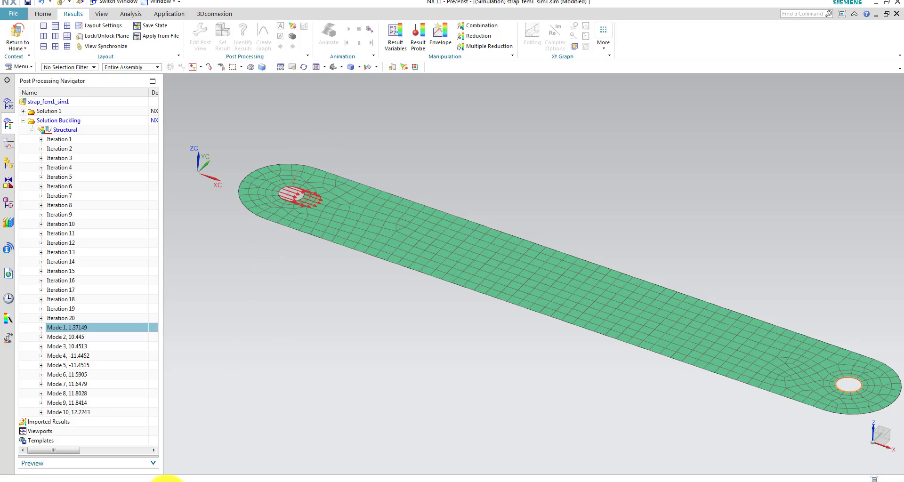
# Switch to the Critical Buckling Load calculation workbook in Excel and check the applied load in cell D7.
pyautogui.moveTo(158, 480)
pyautogui.click(153, 447)
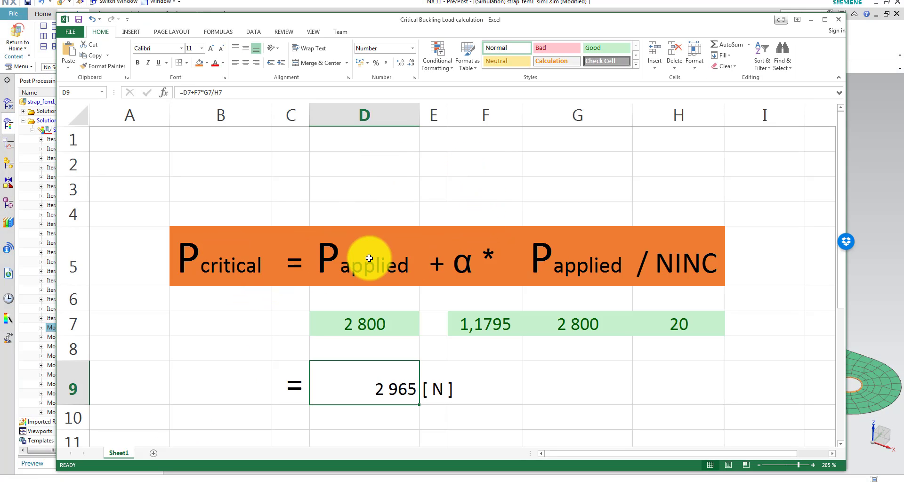
pyautogui.click(368, 326)
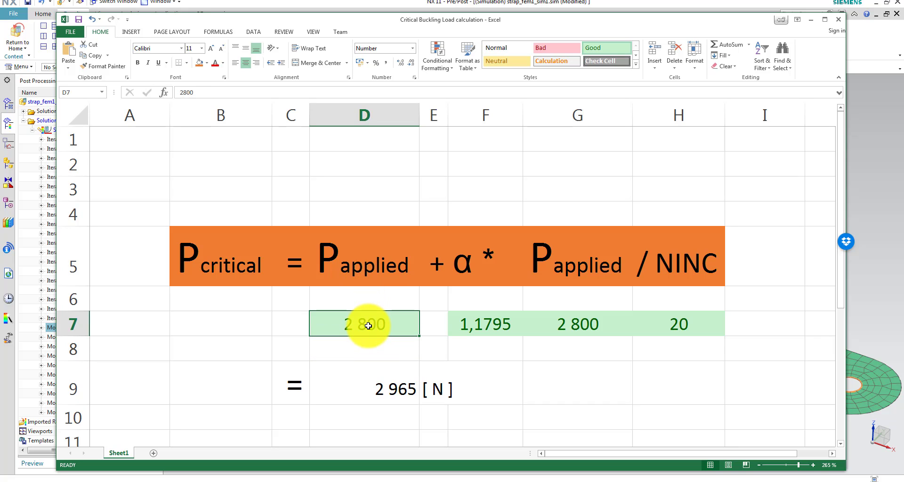